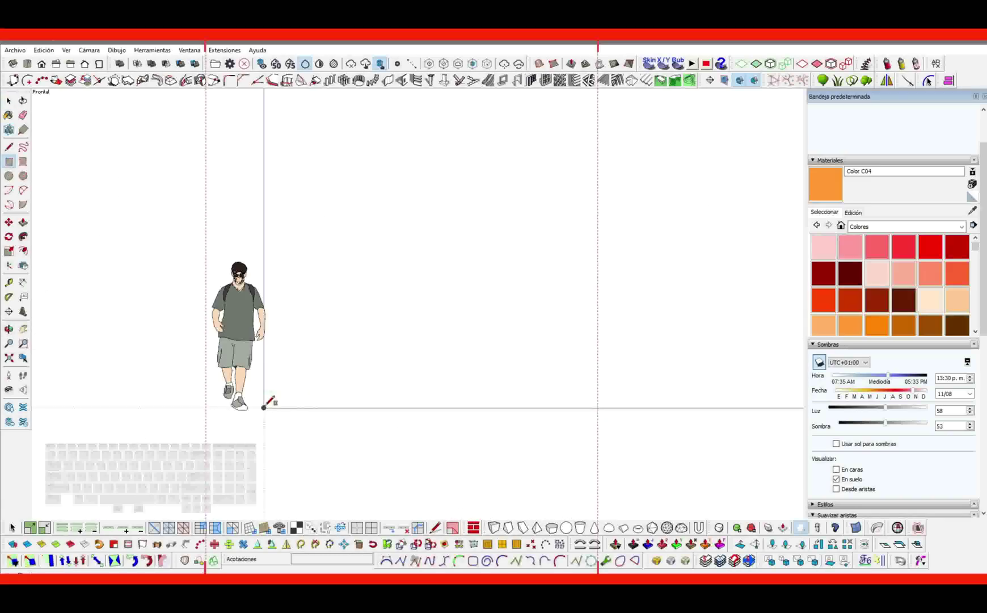
Draw a vertical reference rectangle from the origin beside the figure and make it a group
click(264, 408)
shift+middle_drag(542, 222, 495, 233)
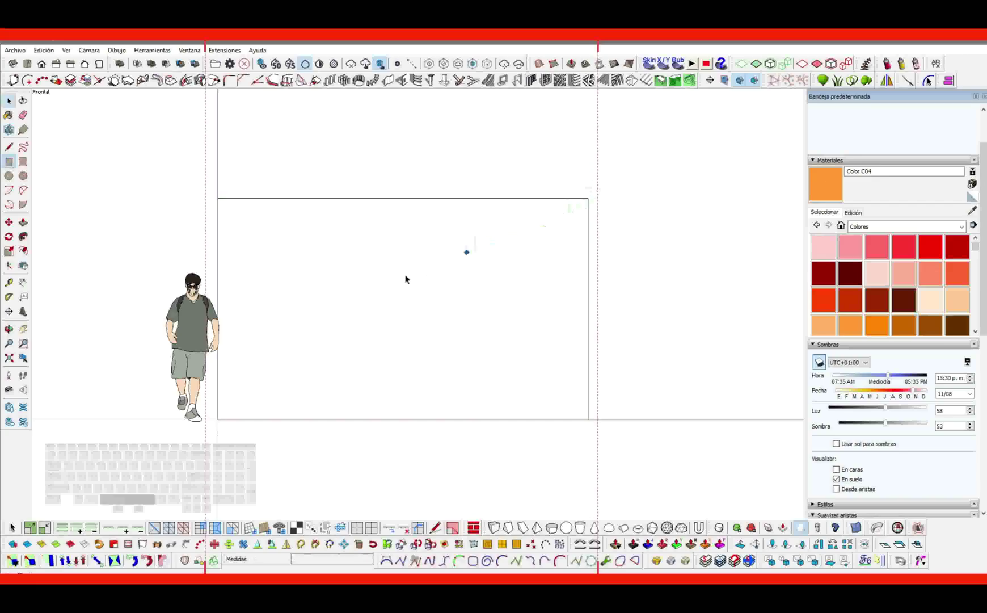
key(space)
double_click(278, 314)
right_click(278, 314)
click(313, 121)
click(325, 170)
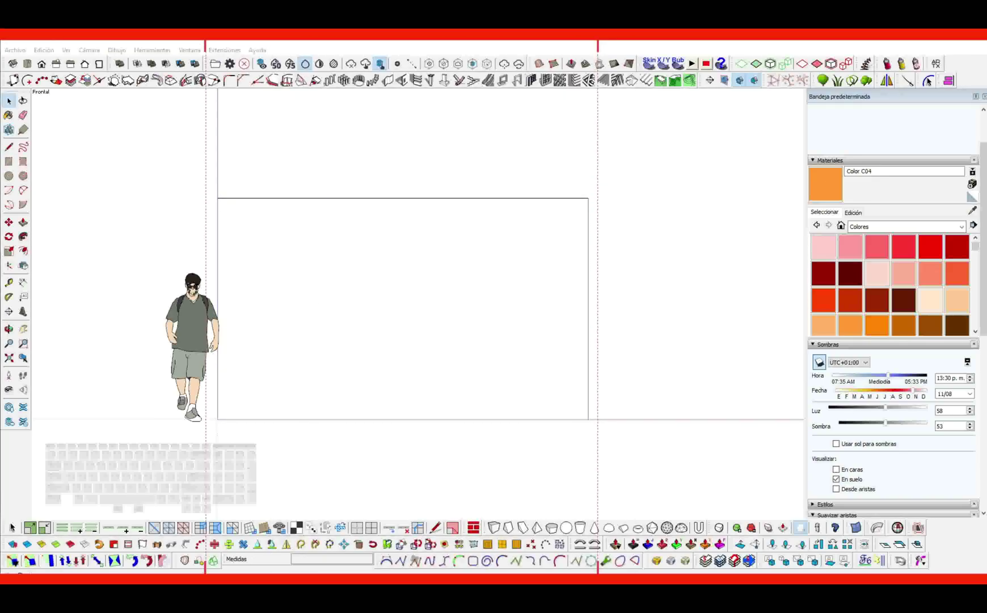
click(465, 250)
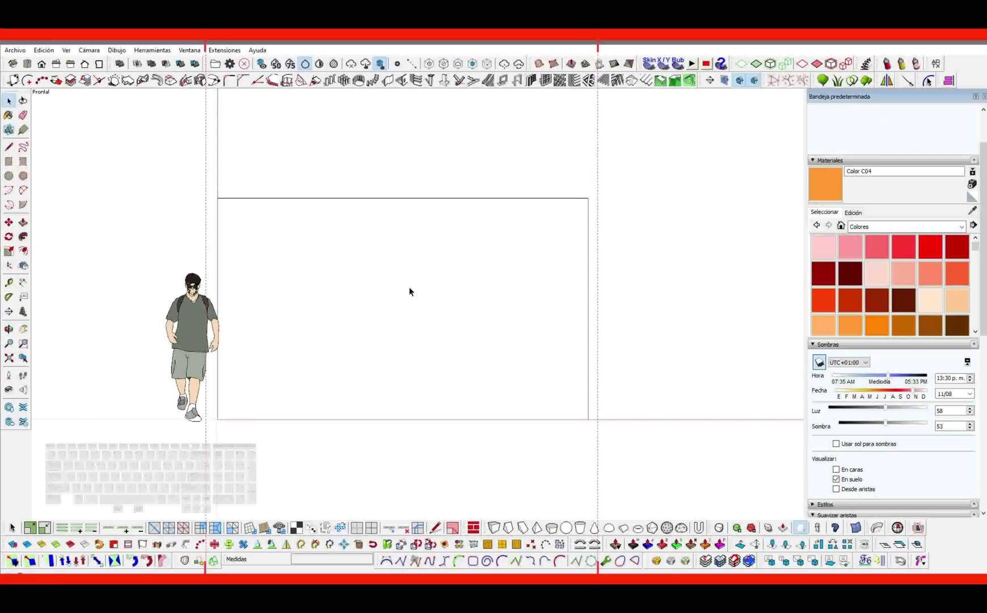
Draw a horizontal line across the upper part of the reference rectangle and select it
scroll(408, 286, up, 1)
scroll(409, 286, down, 1)
key(l)
click(224, 241)
click(577, 240)
key(space)
click(450, 240)
Generate a beam along the selected line with 1001bit's Edges to Profiles, using profile type 3 and a width of 0.08 m
middle_drag(488, 233, 430, 276)
drag(395, 80, 443, 105)
click(507, 122)
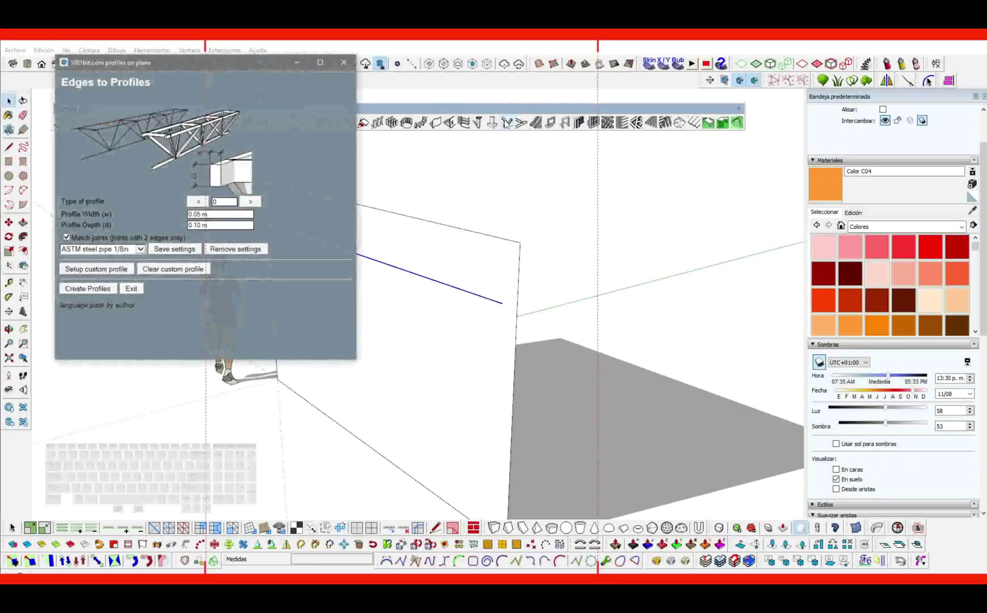
drag(260, 69, 477, 98)
click(470, 233)
click(470, 233)
click(470, 232)
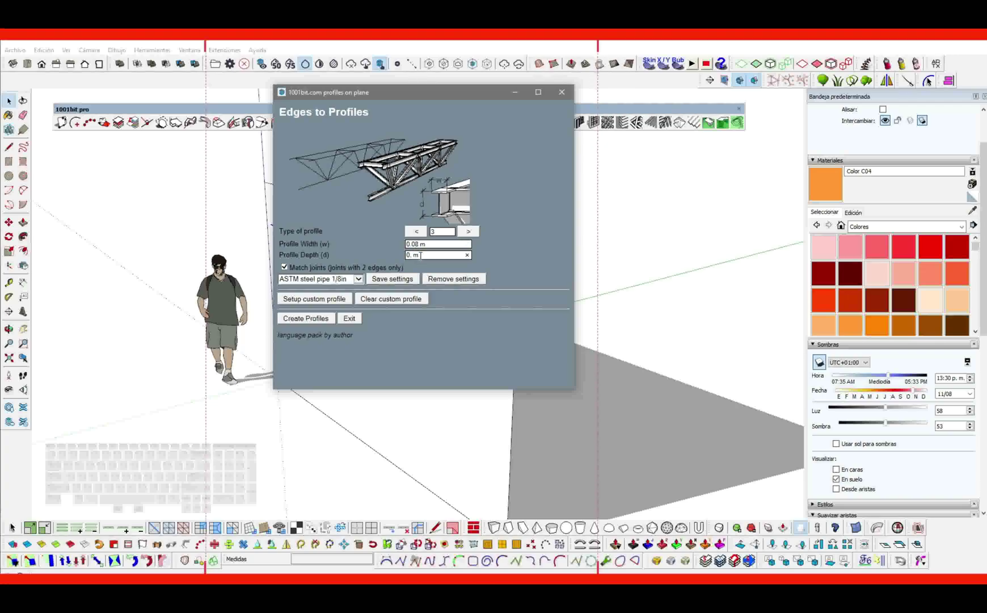
click(309, 322)
Bend the beam downward by about 70.1° with FredoScale's radial bending, taking its axis from the left end's midpoint to the right end's midpoint
middle_drag(456, 313, 392, 258)
mouse_move(391, 258)
shift+middle_down()
mouse_move(331, 267)
mouse_move(376, 269)
shift+middle_up()
key(F2)
scroll(397, 258, down, 1)
shift+middle_drag(449, 256, 399, 256)
click(396, 245)
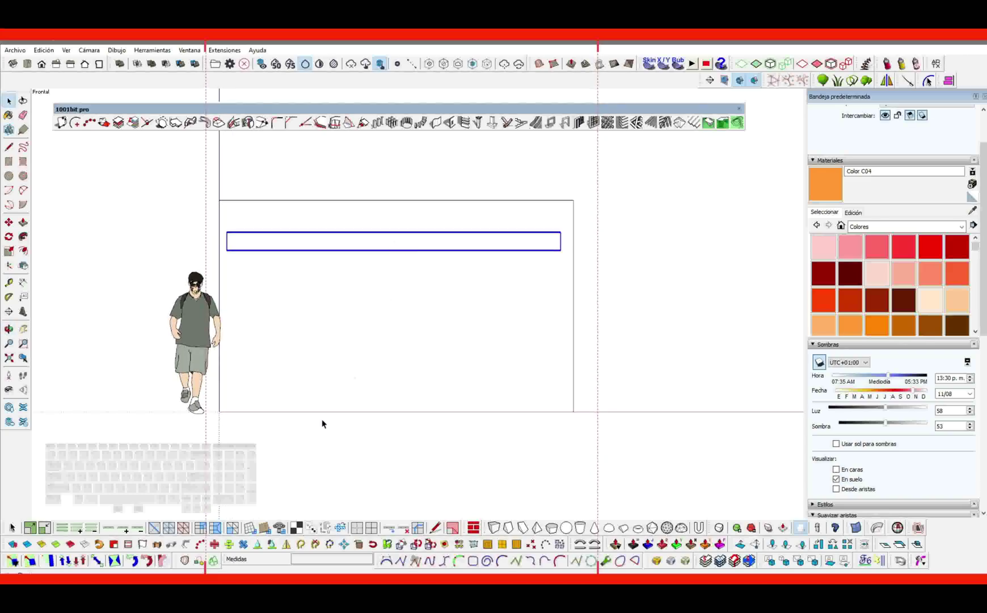
drag(4, 557, 357, 151)
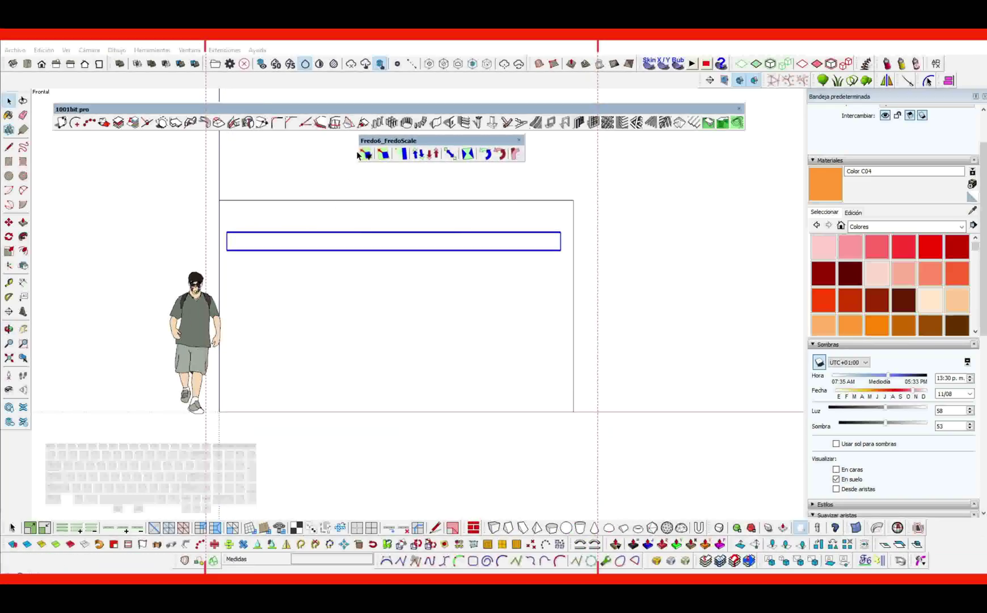
click(513, 152)
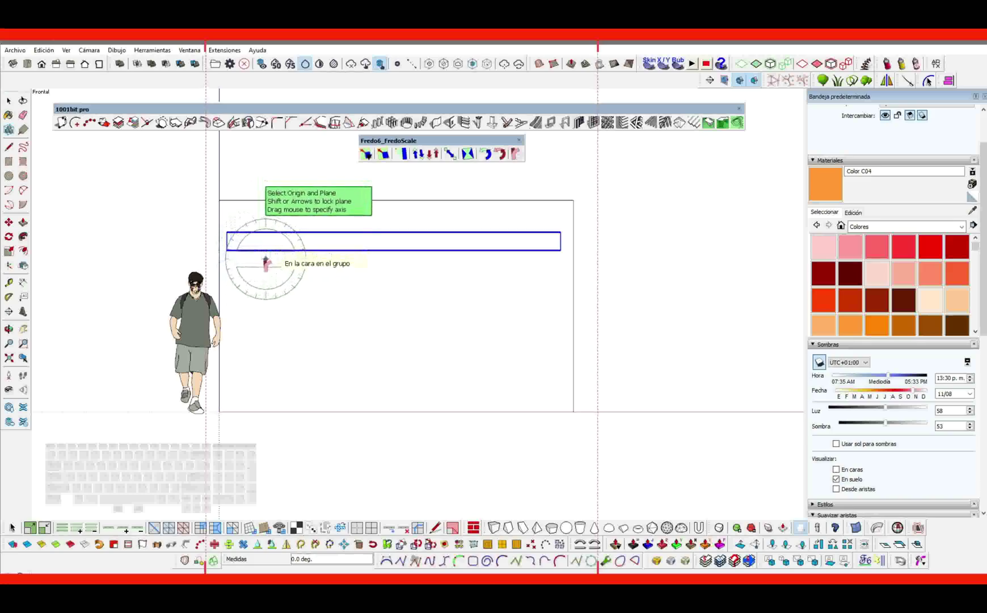
click(227, 242)
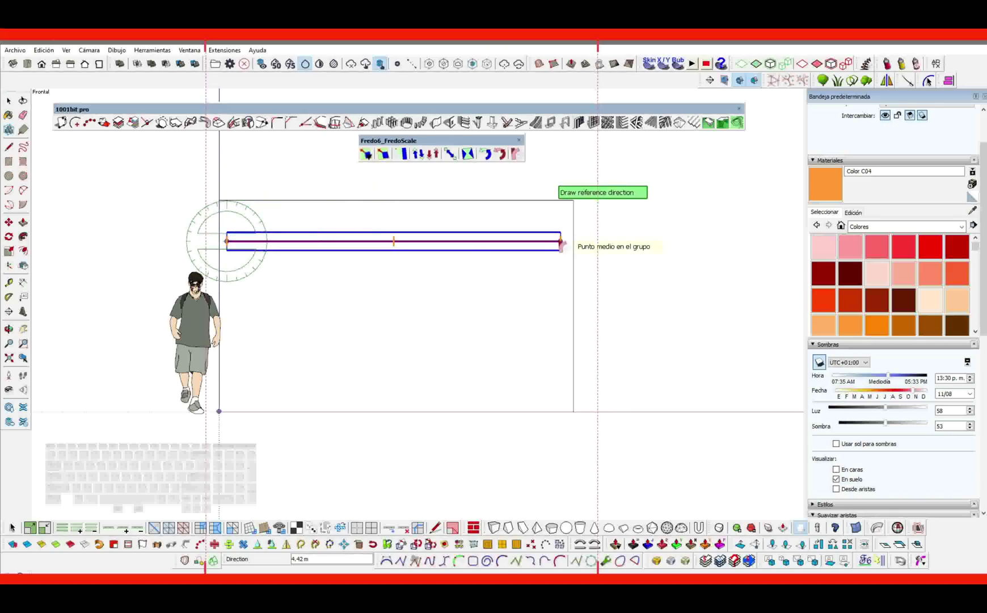
click(562, 242)
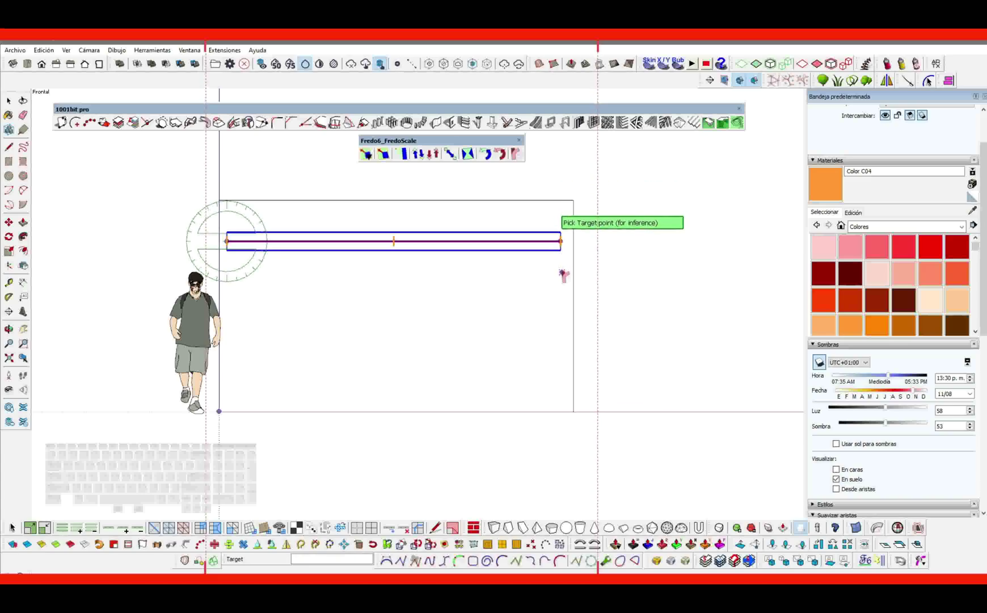
click(581, 248)
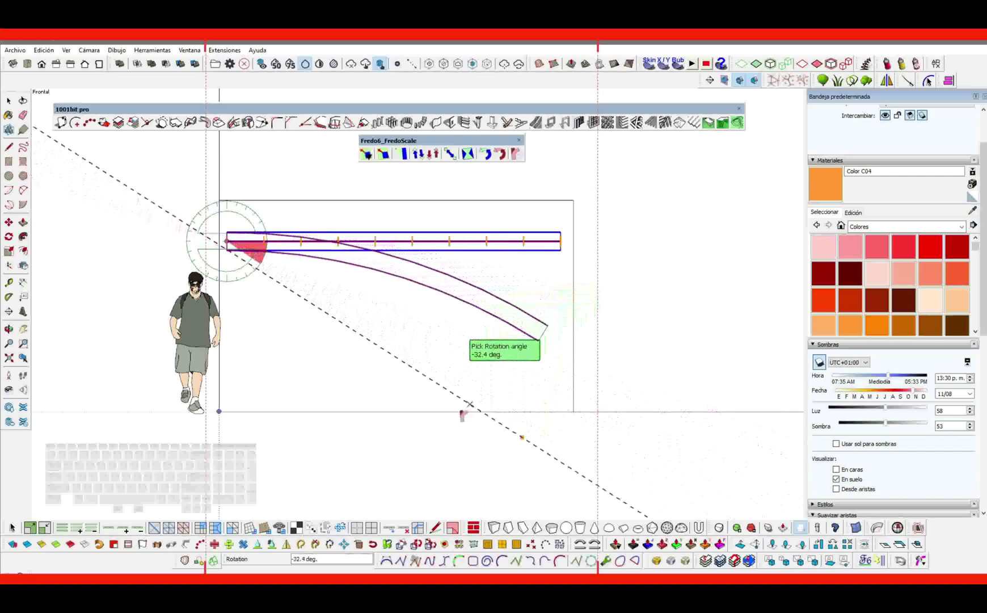
click(310, 487)
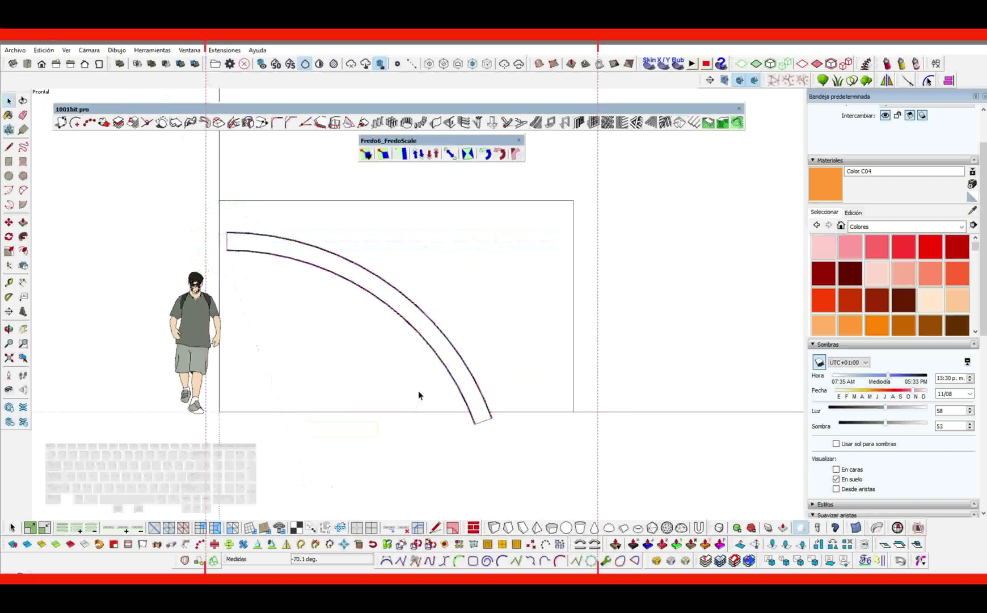
Bend the beam's right portion upward with radial bending, starting from a point about a third along its curve
click(500, 153)
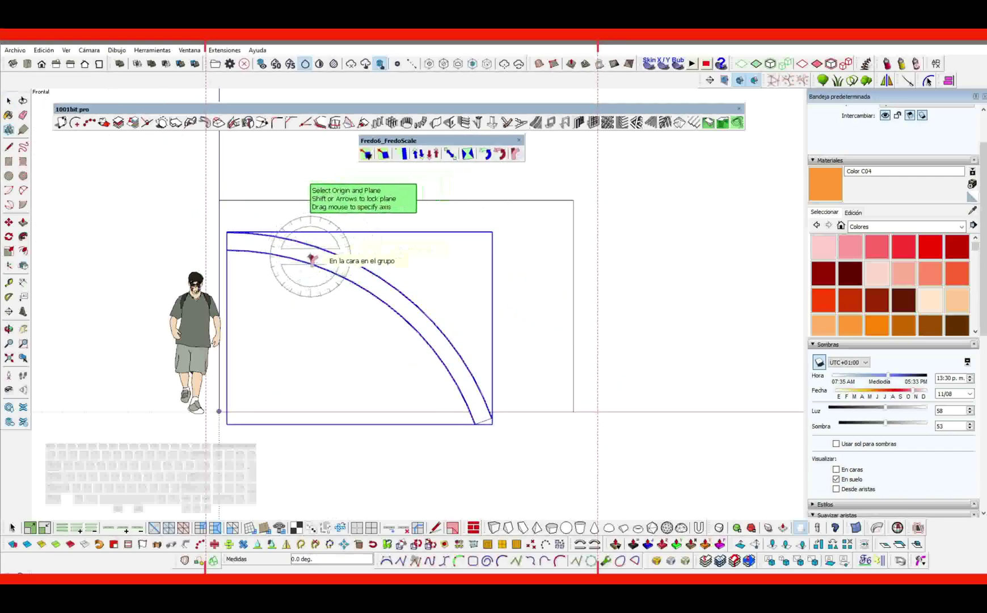
click(324, 261)
click(484, 421)
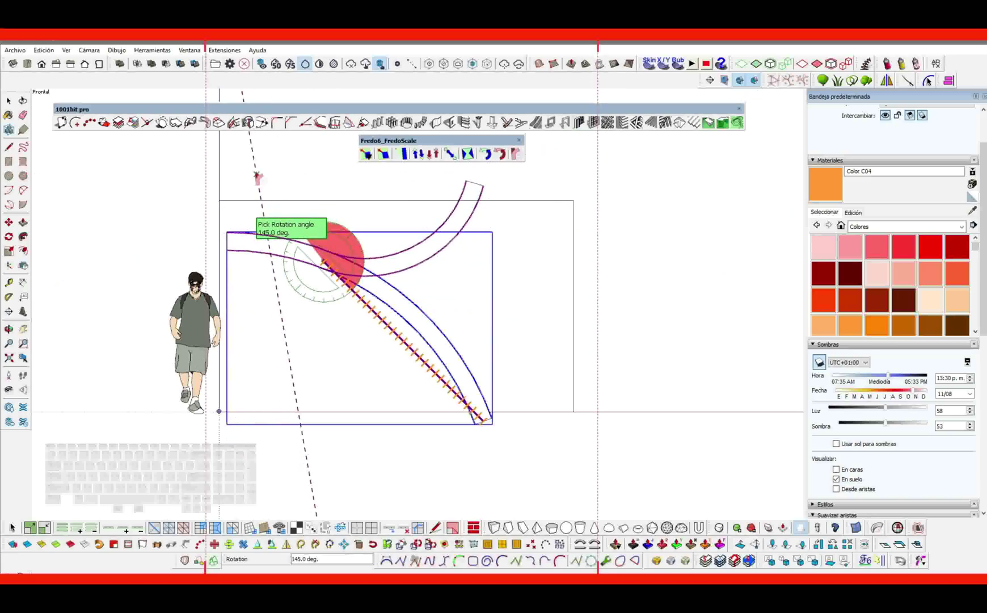
click(286, 187)
Bend the rising end of the beam downward by about 159.8° from the bottom of its dip
mouse_move(426, 227)
middle_down()
mouse_move(414, 229)
mouse_move(432, 243)
middle_up()
scroll(478, 233, up, 2)
click(473, 250)
click(515, 154)
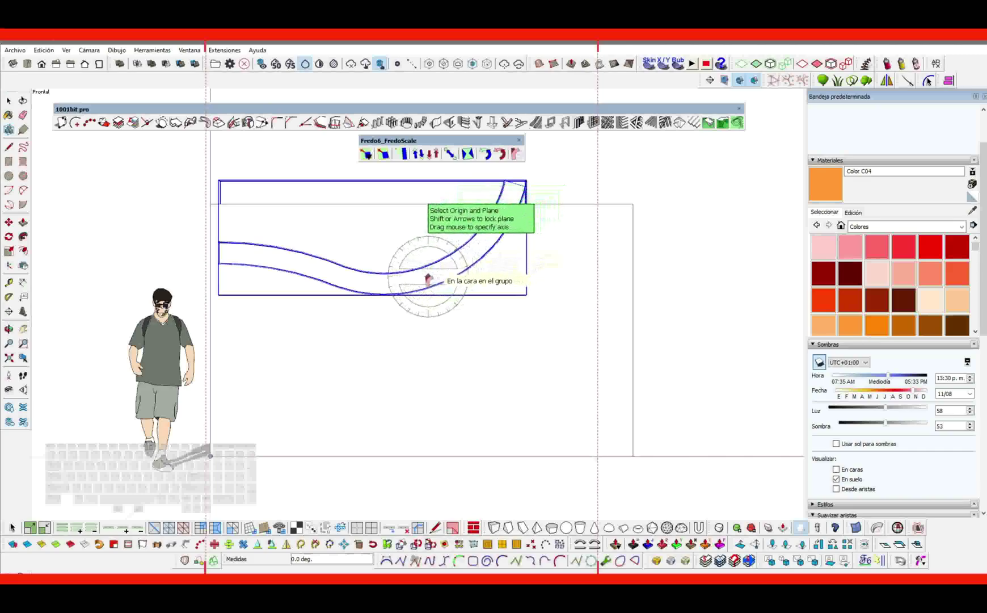
click(426, 277)
click(558, 185)
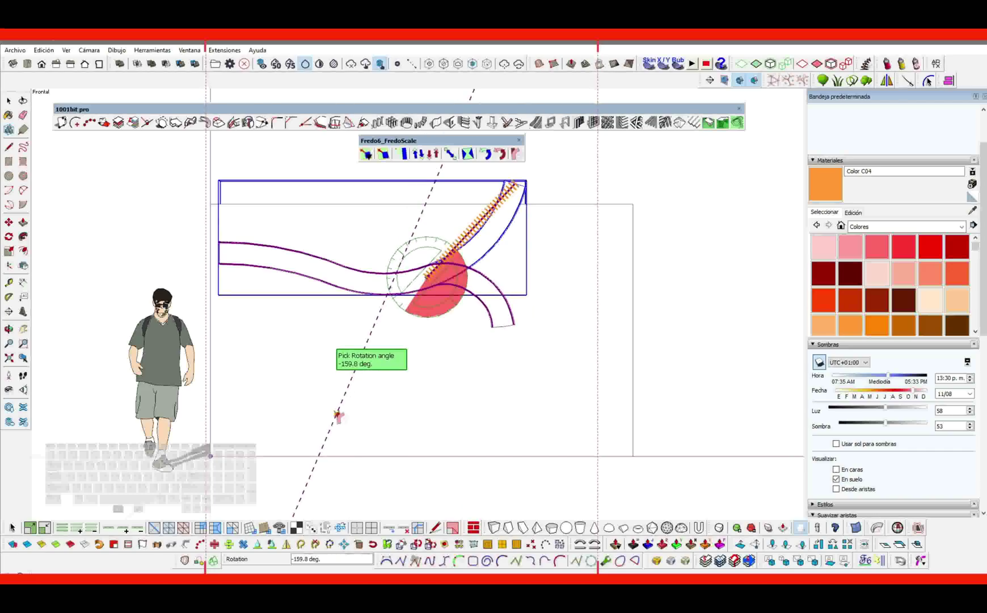
click(404, 375)
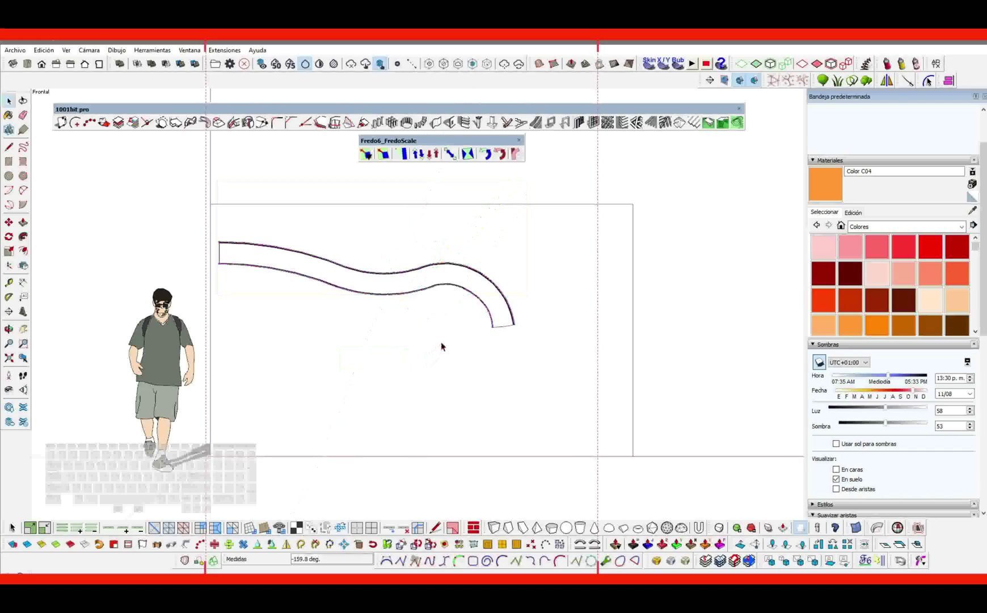
Bend the beam's drooping tip slightly upward with radial bending, from just beyond the last crest to the end
click(470, 282)
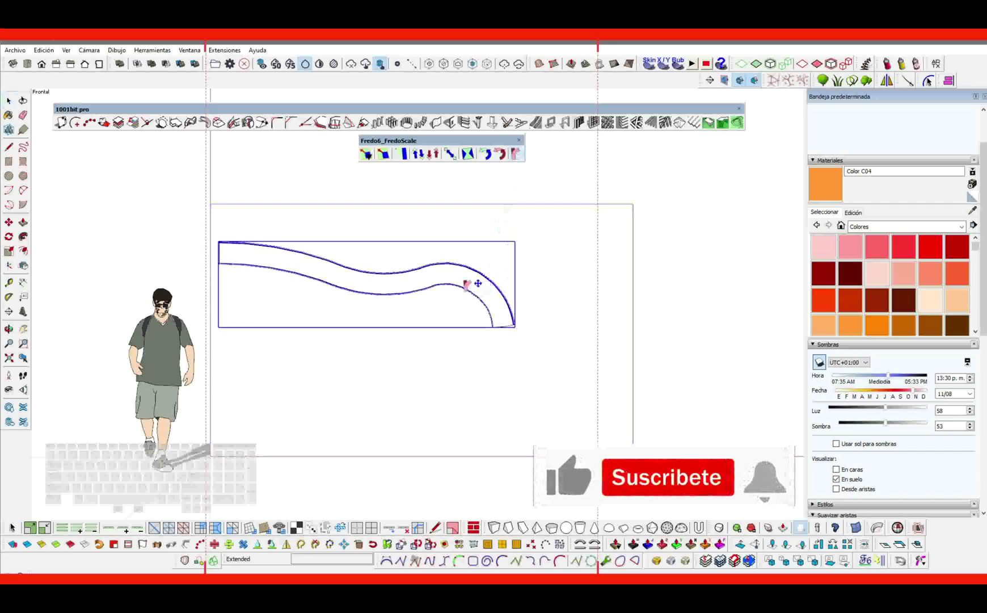
click(481, 289)
click(503, 326)
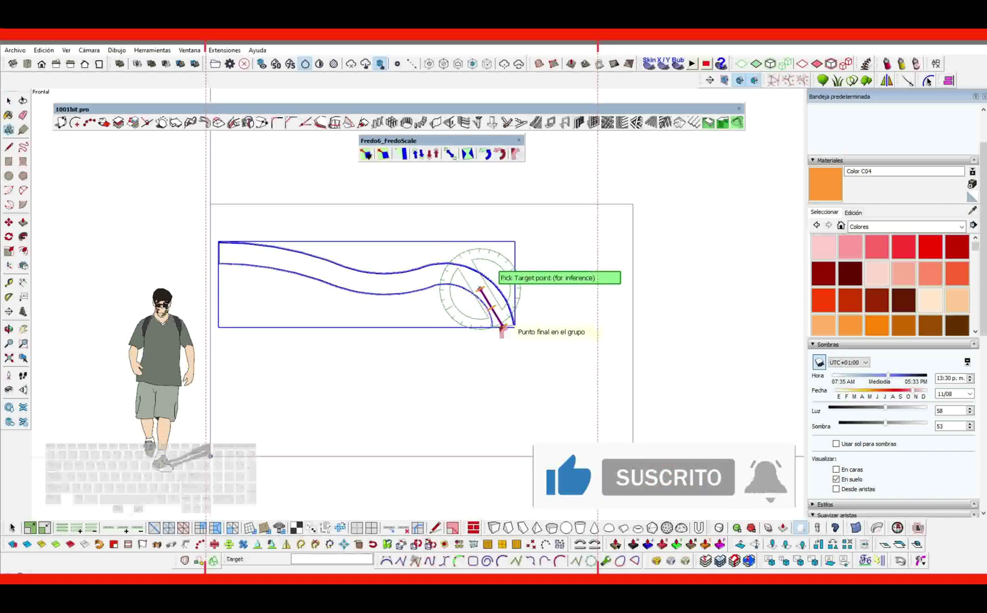
click(556, 356)
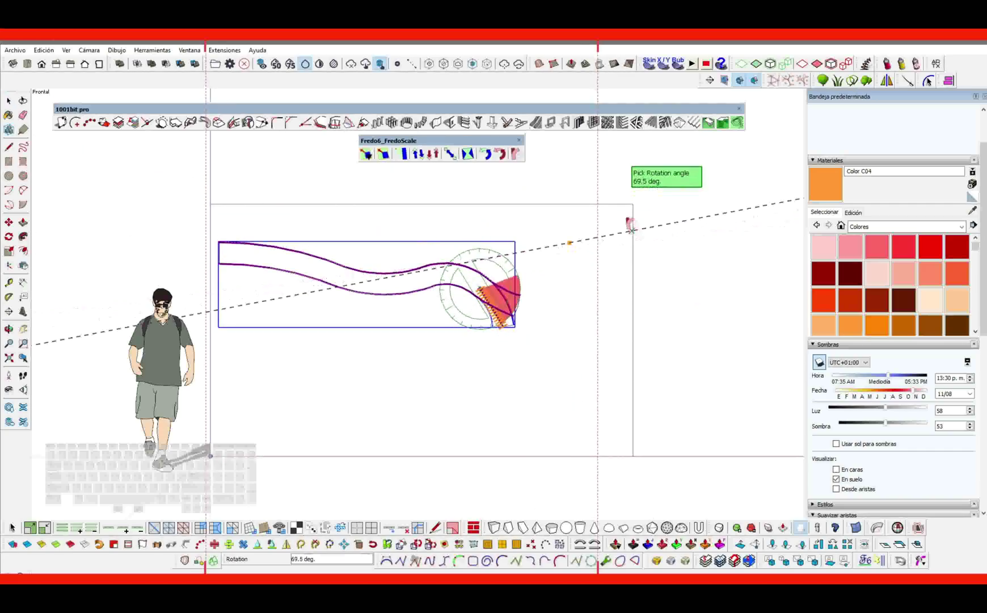
click(595, 187)
Delete the leftover straight line near the bent beam and return to the front view
middle_drag(488, 290, 363, 249)
click(380, 214)
key(Delete)
middle_drag(384, 210, 412, 274)
click(418, 272)
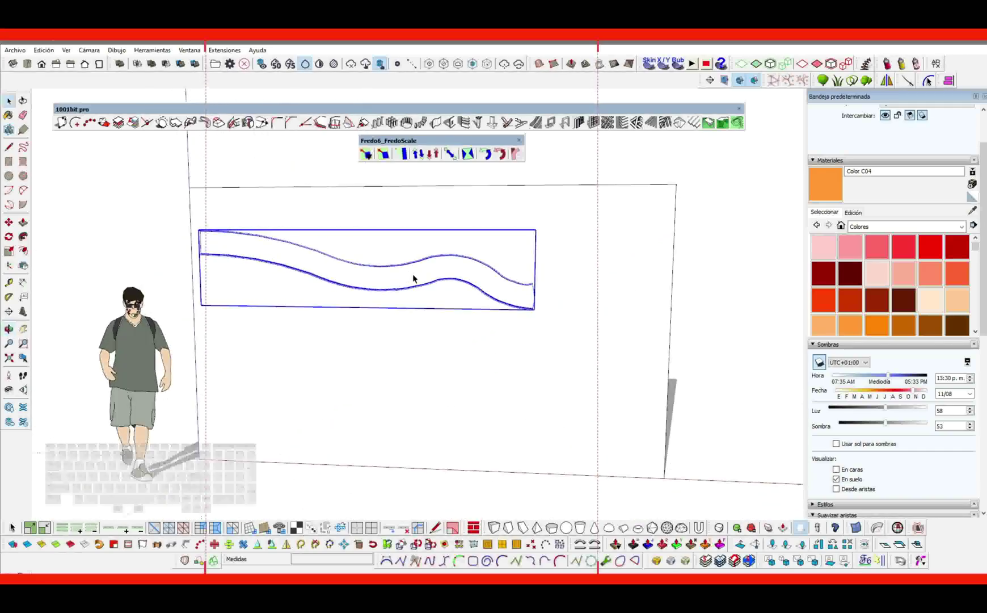
key(F3)
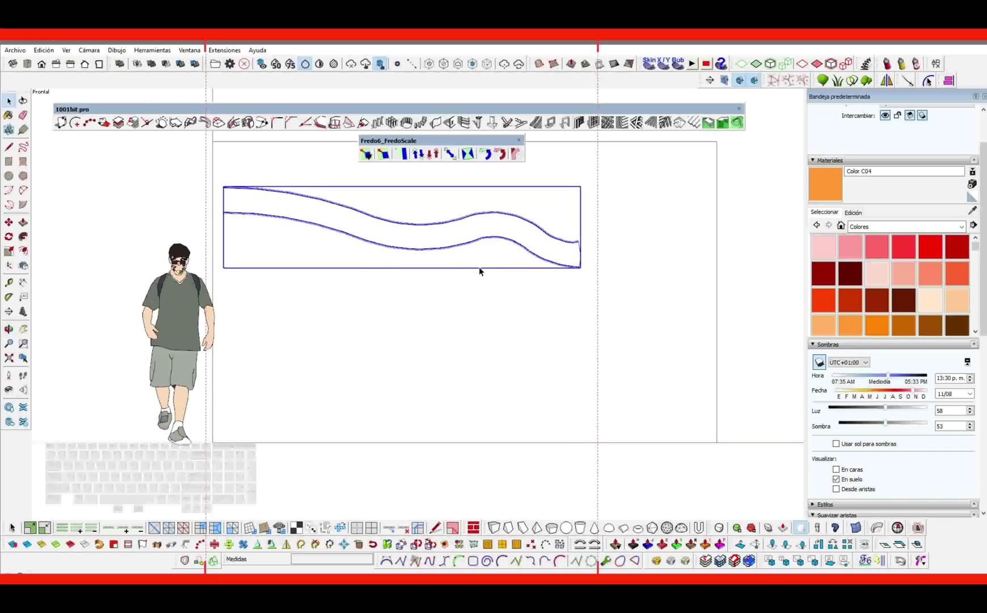
Draw an arc about 2.42 m long from the beam's lower left corner straight down, bulging to the right
click(469, 269)
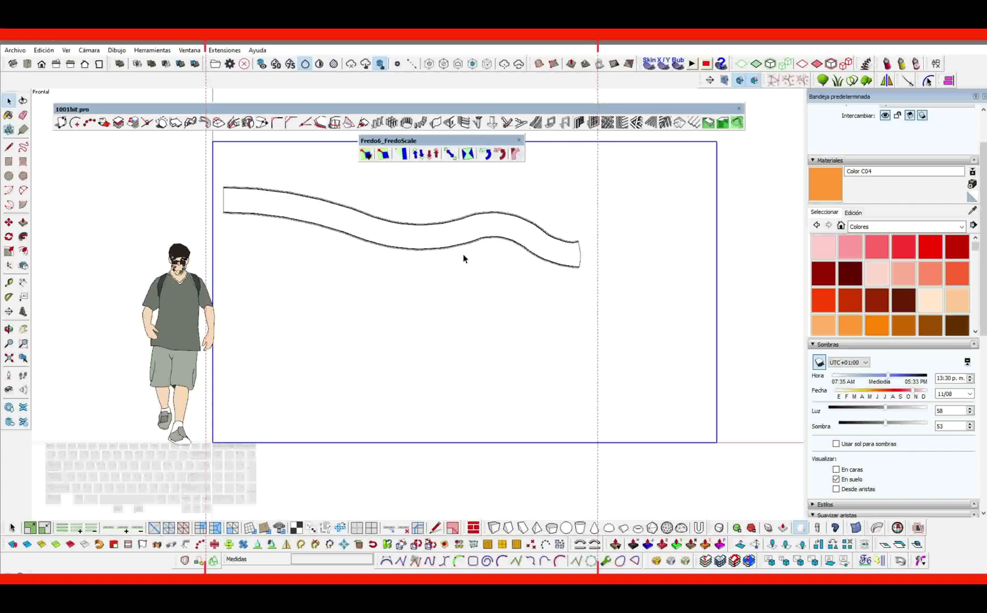
key(c)
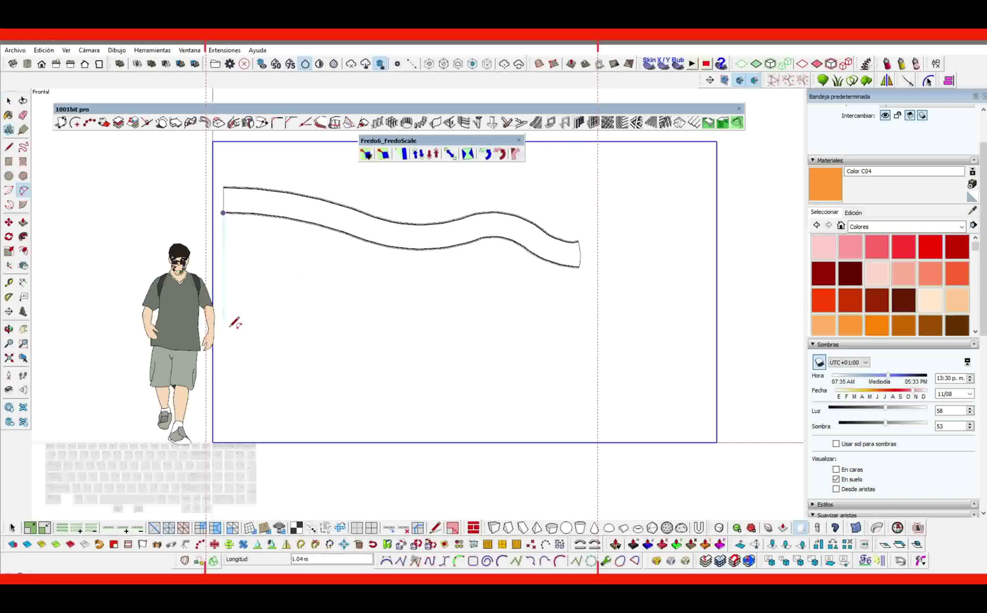
click(224, 378)
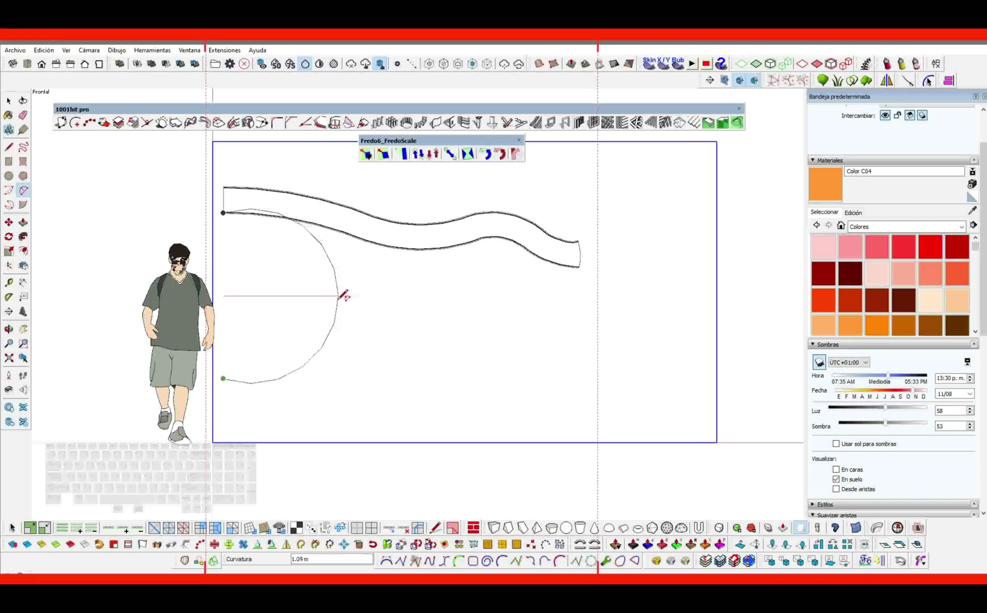
key(space)
Offset the arc inward and close the band's ends with short vertical lines
click(299, 327)
key(f)
click(301, 326)
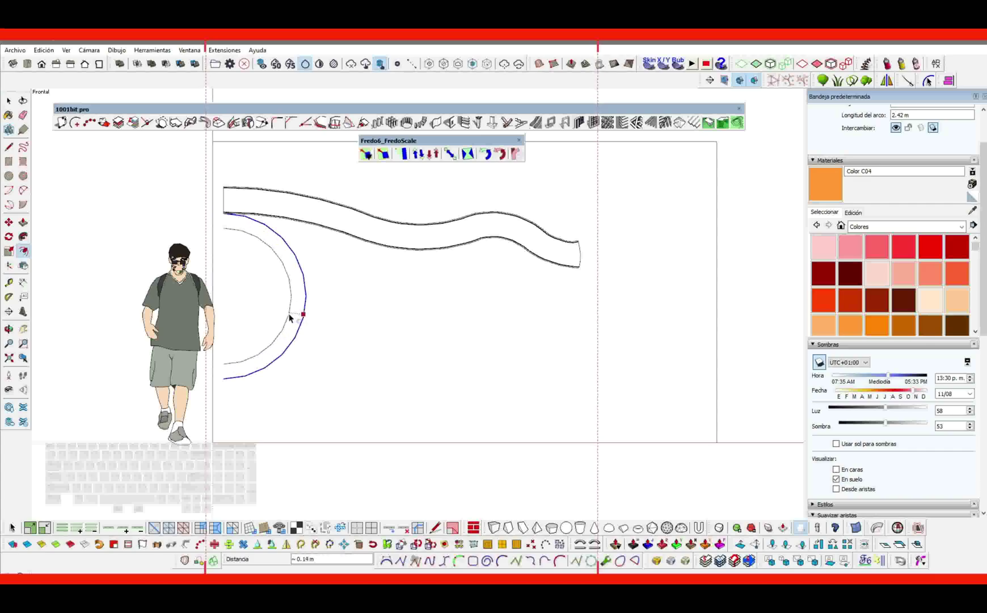
click(286, 314)
key(l)
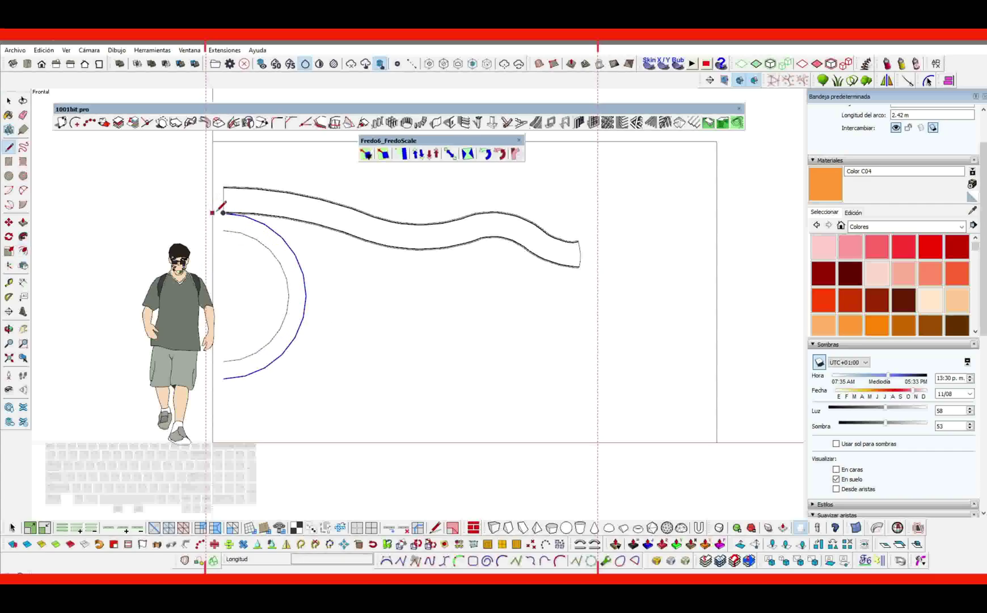
click(223, 361)
click(223, 378)
Extrude the curved band into a solid and make it a group
key(space)
click(248, 367)
middle_drag(311, 268, 296, 283)
drag(296, 280, 302, 282)
key(space)
triple_click(301, 271)
right_click(301, 271)
click(336, 120)
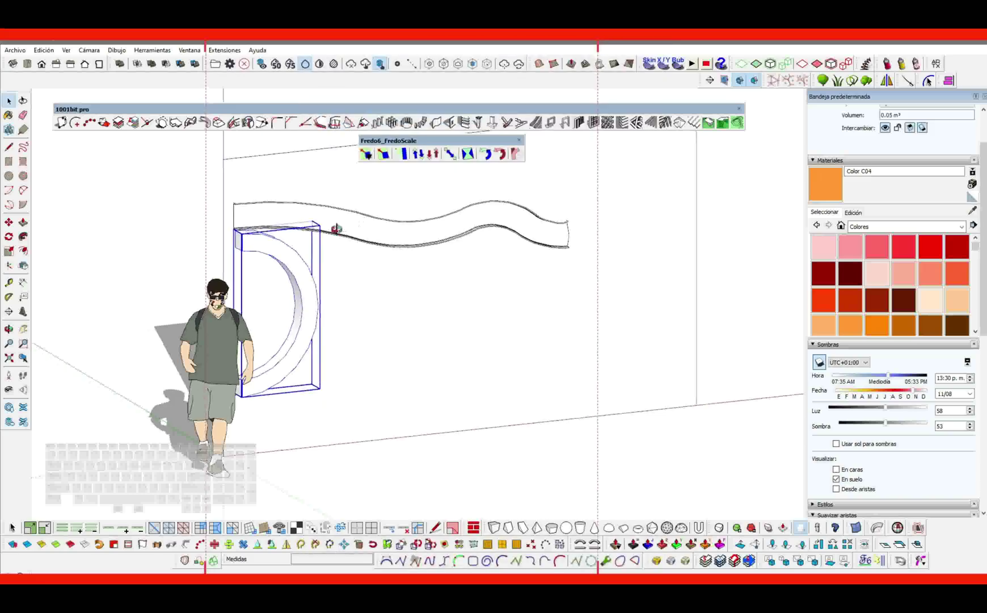
Draw a narrow upright rectangle on the front plane below the middle of the wavy beam
middle_drag(342, 225, 254, 205)
scroll(357, 225, down, 1)
scroll(386, 225, down, 1)
shift+middle_drag(392, 229, 414, 252)
key(F4)
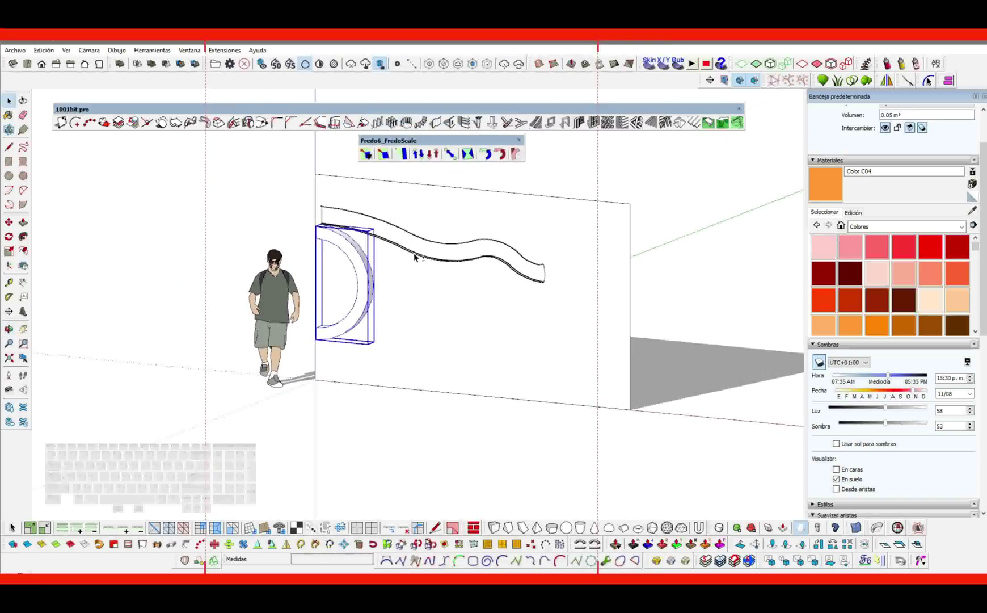
click(400, 273)
click(407, 389)
Rotate the narrow rectangle clockwise about its middle so that its top leans to the right
key(space)
double_click(404, 348)
key(q)
click(407, 346)
click(438, 345)
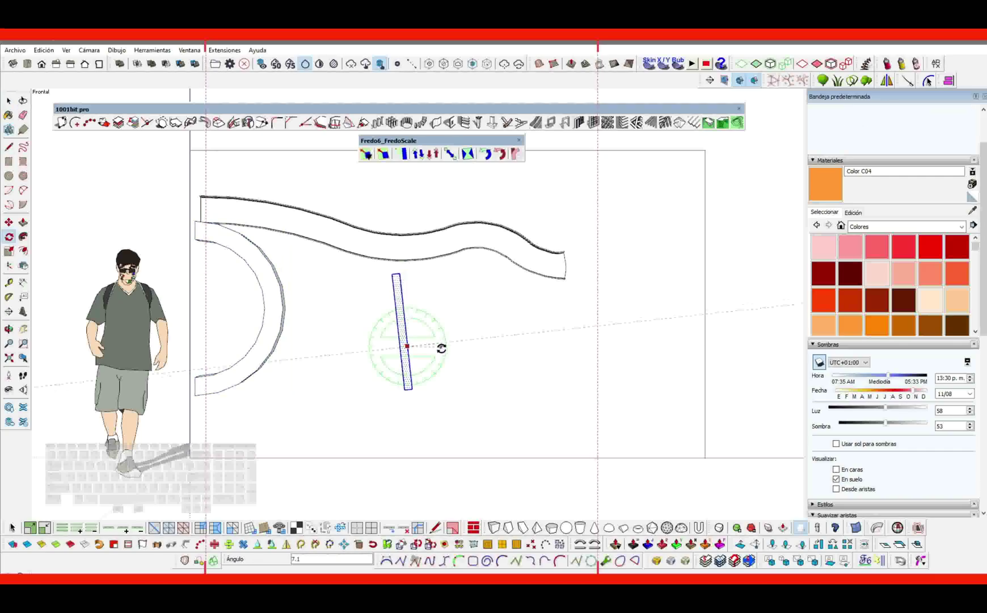
click(419, 307)
Stretch the leaning strip along its own axis with FredoScale until its top meets the beam's lower edge
key(s)
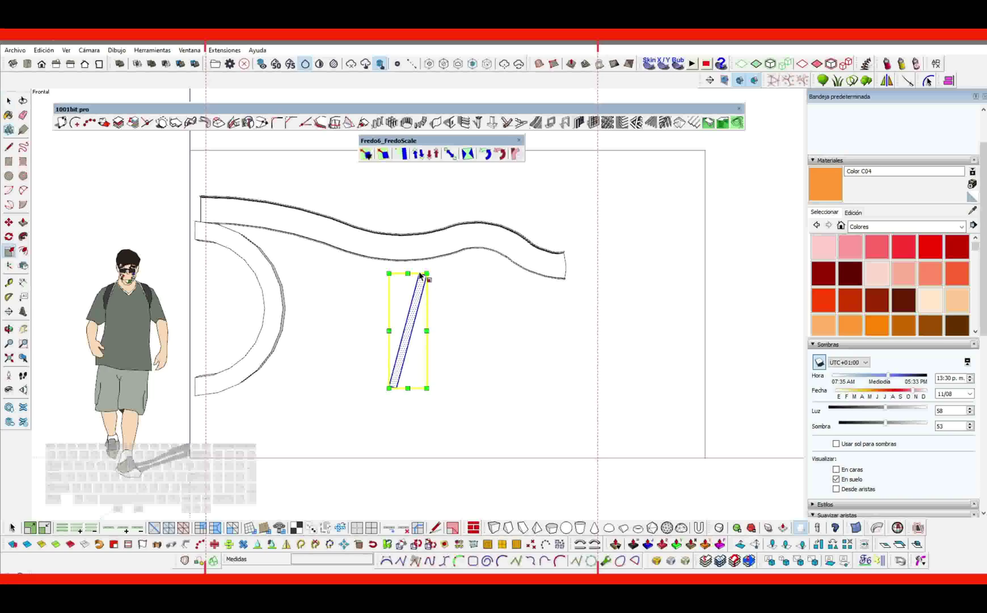
click(419, 154)
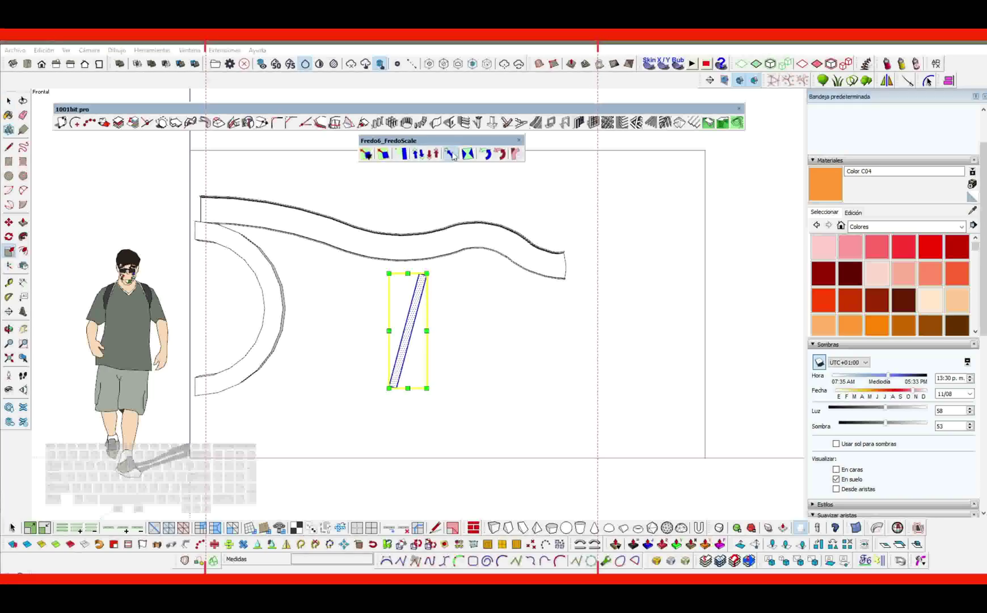
click(426, 277)
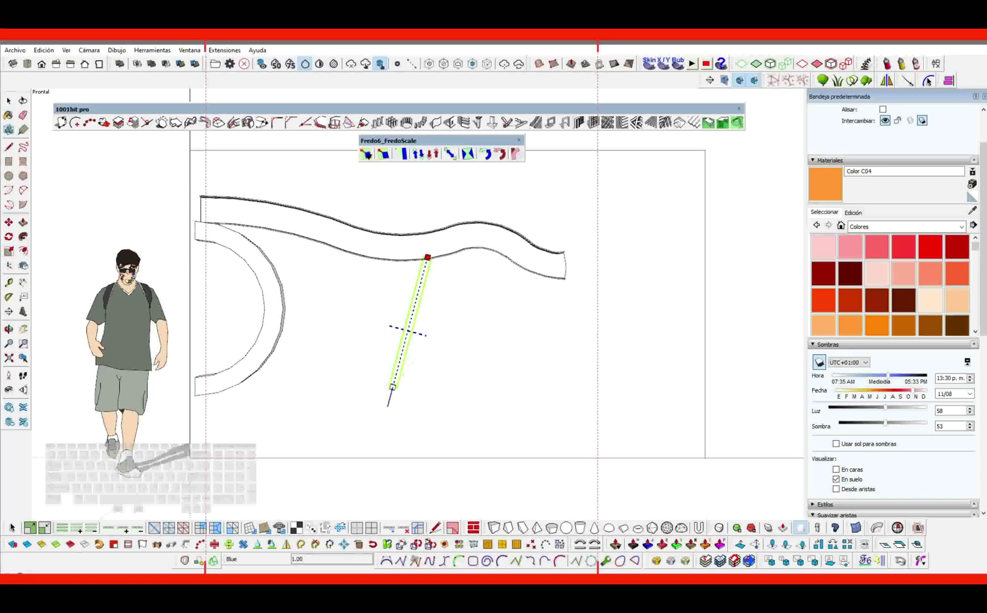
key(space)
Extrude the leaning strip into a solid post and make it a group
middle_drag(422, 297, 435, 313)
key(p)
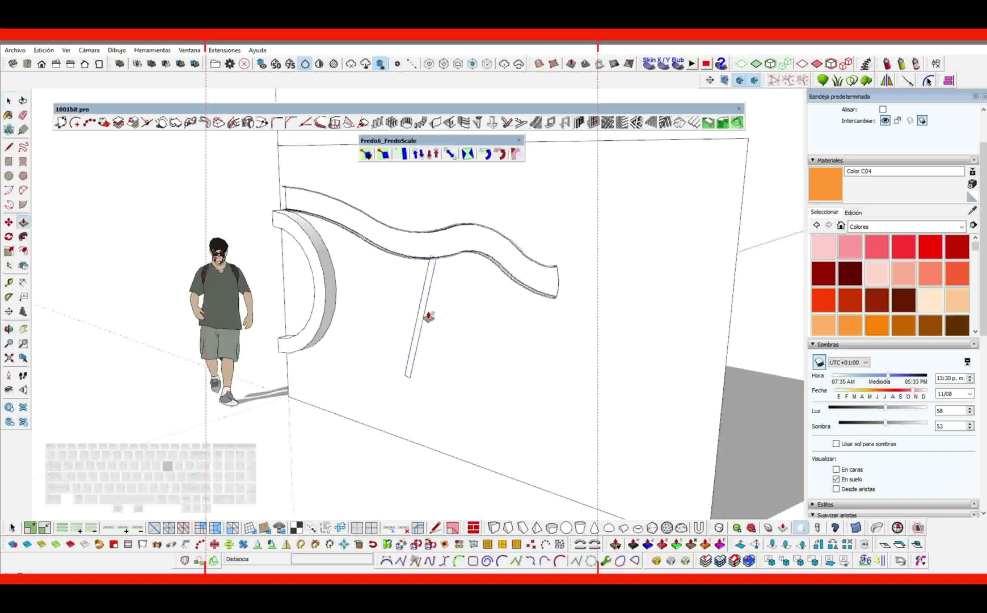
click(423, 314)
key(space)
triple_click(418, 307)
right_click(418, 307)
click(452, 119)
Delete the large reference rectangle behind the beam and its supports
mouse_move(426, 348)
middle_down()
mouse_move(547, 331)
mouse_move(384, 347)
mouse_move(318, 336)
middle_up()
click(504, 226)
key(Delete)
Open the wavy beam group and copy its narrow upper-edge face about 0.18 m straight up
mouse_move(502, 229)
middle_down()
mouse_move(370, 263)
mouse_move(415, 245)
middle_up()
scroll(418, 246, up, 5)
double_click(423, 241)
click(423, 241)
scroll(423, 242, up, 3)
double_click(423, 248)
click(423, 247)
scroll(421, 245, down, 3)
scroll(424, 248, down, 4)
middle_drag(426, 249, 483, 315)
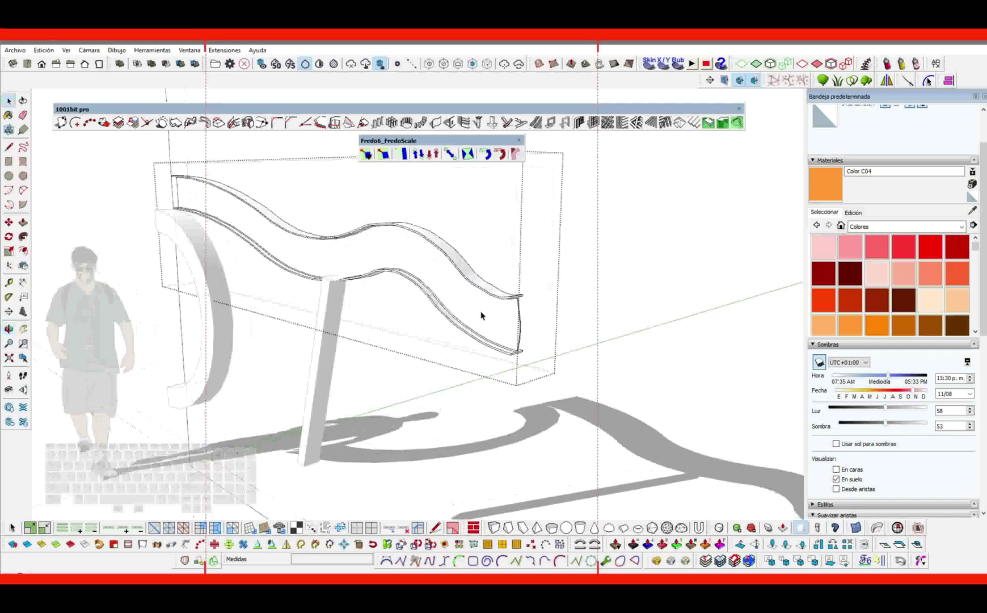
scroll(530, 292, up, 2)
scroll(534, 314, up, 2)
key(ctrl)
click(571, 301)
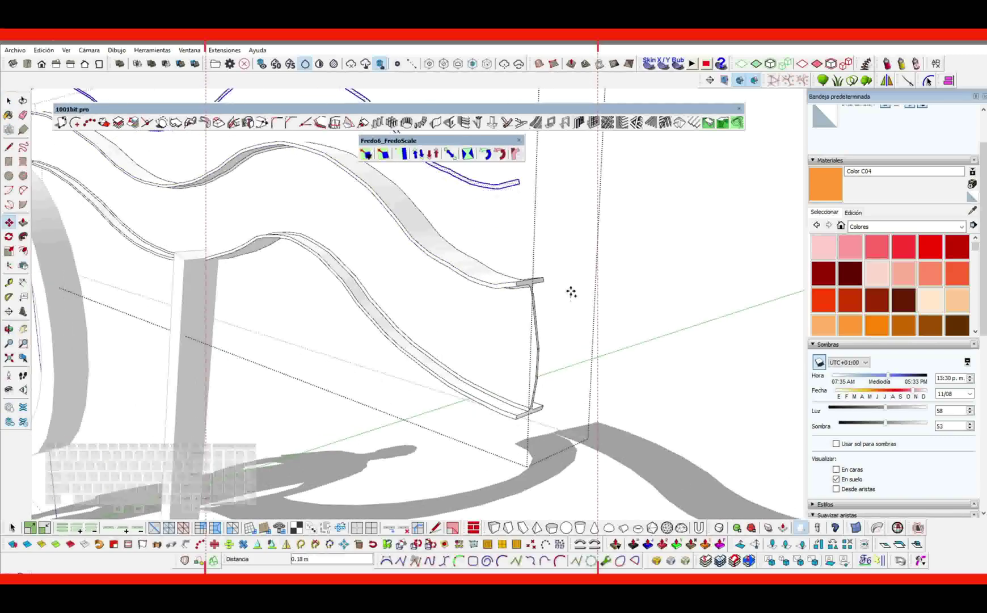
scroll(570, 290, down, 5)
key(space)
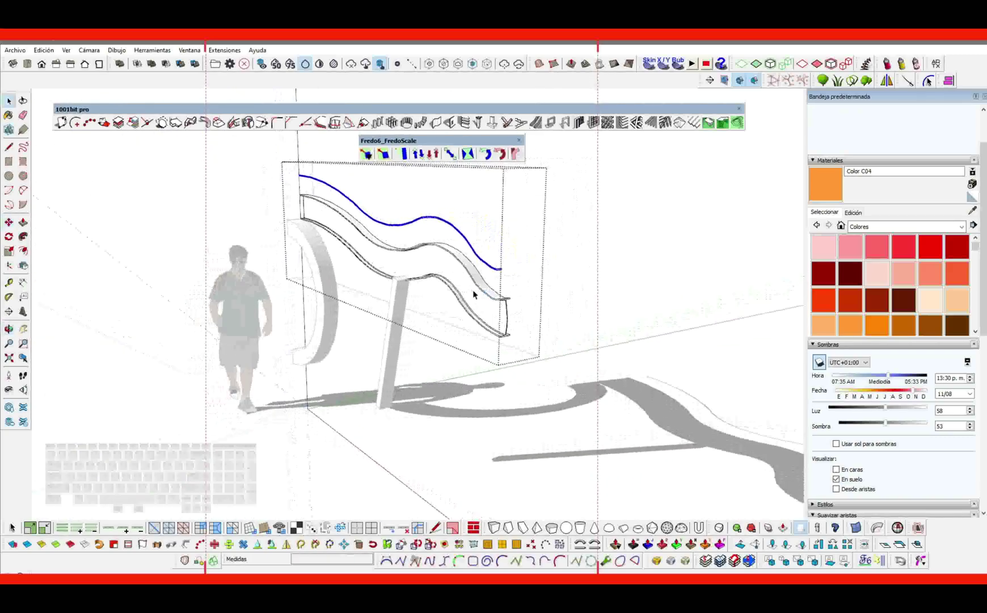
Extrude the copied wavy strip horizontally away from the beam into a roof sheet and make it a group
scroll(479, 260, up, 2)
key(m)
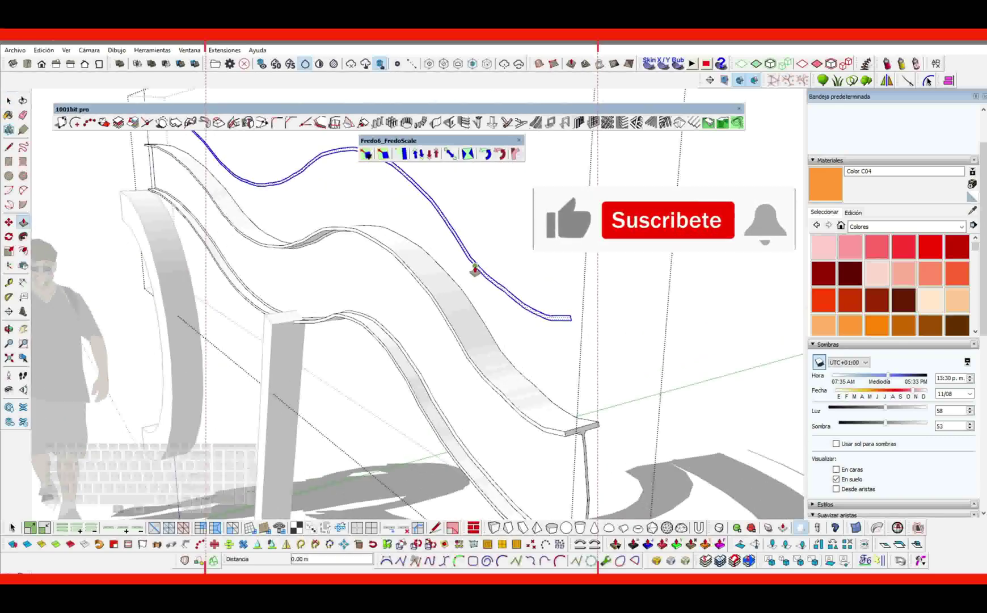
scroll(474, 269, down, 4)
shift+middle_drag(502, 261, 394, 326)
click(394, 327)
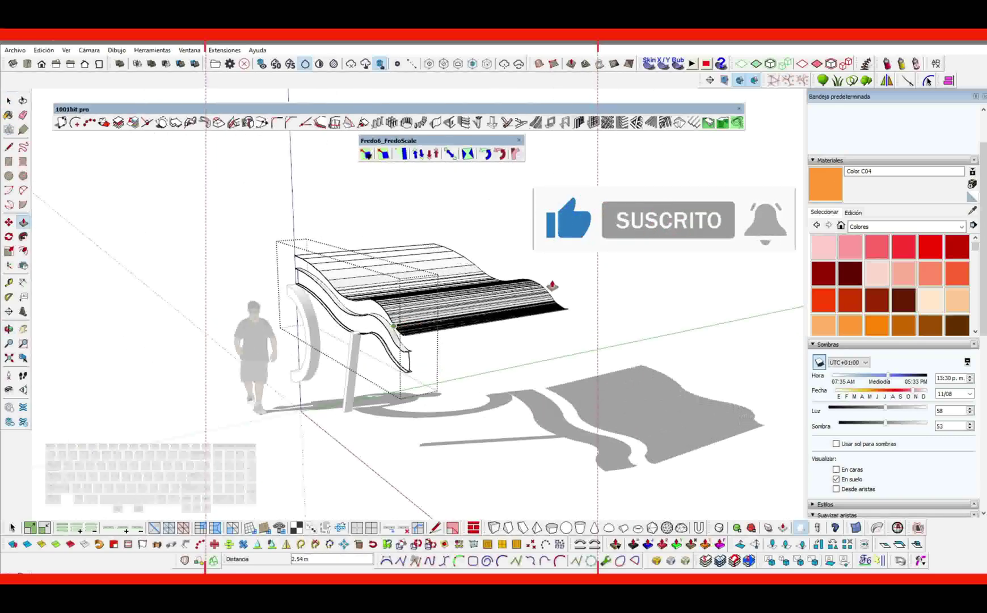
click(575, 275)
key(space)
triple_click(431, 288)
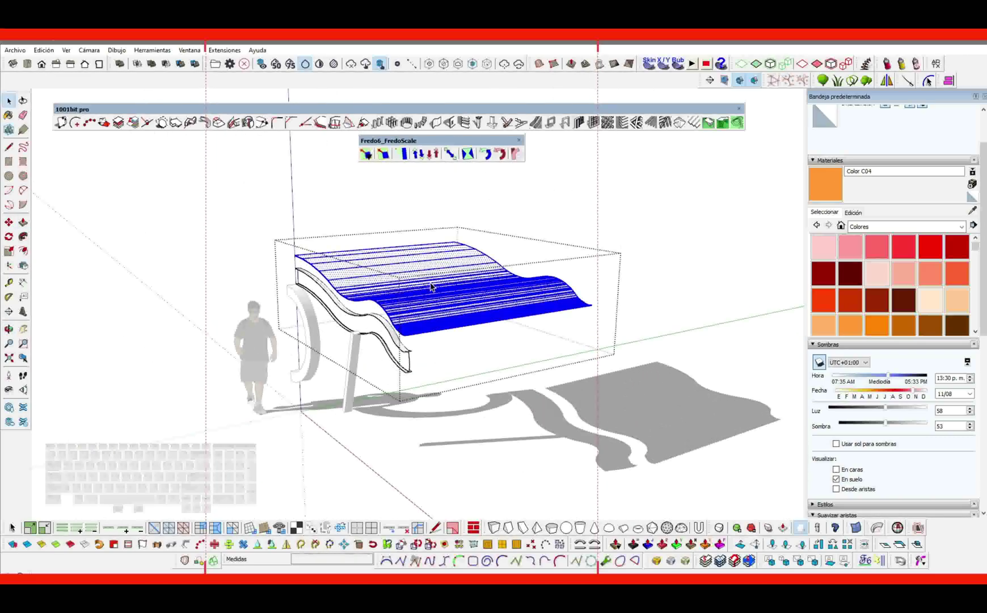
right_click(432, 288)
click(454, 120)
Smooth the roof sheet's edges with JHS PowerBar and leave the group
scroll(351, 300, up, 3)
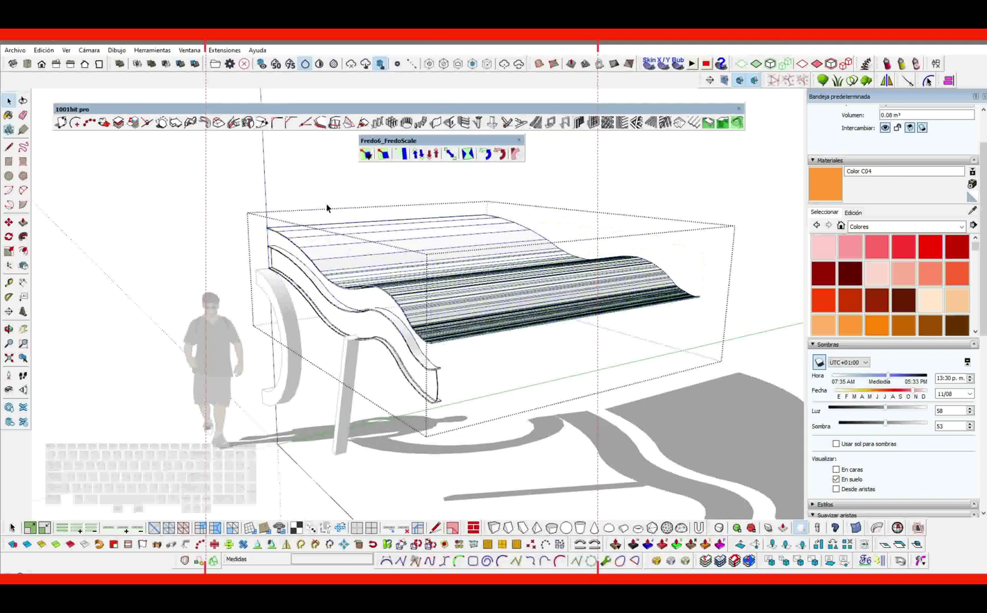
drag(7, 546, 252, 442)
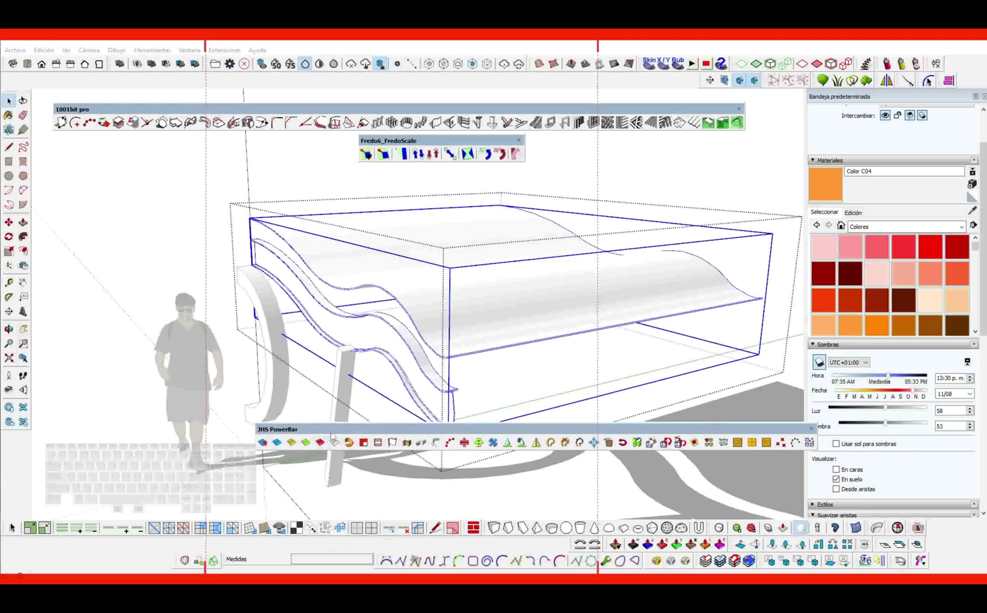
drag(326, 430, 76, 533)
click(295, 466)
scroll(295, 466, down, 2)
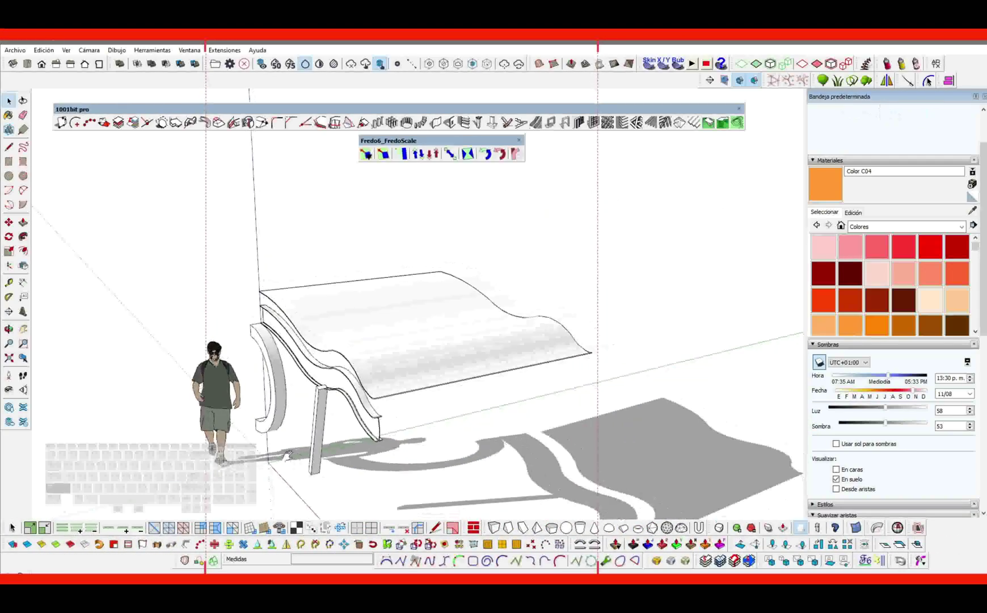
Move the slanted post across the beam's thickness so that it sits under the lower flange
middle_drag(295, 465, 282, 412)
scroll(282, 412, up, 3)
click(304, 342)
scroll(304, 341, up, 2)
middle_drag(304, 341, 312, 377)
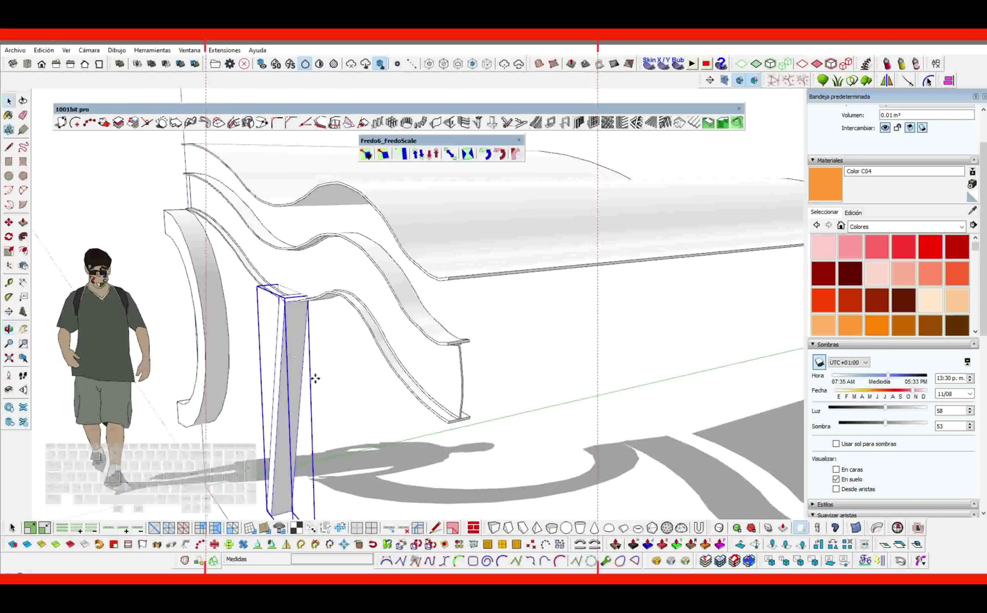
click(337, 398)
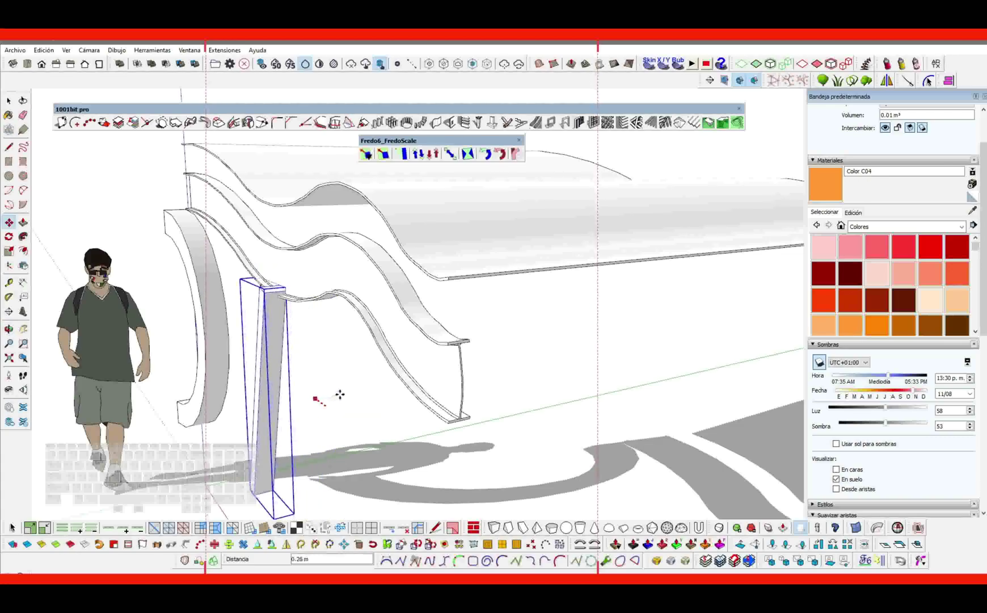
middle_drag(318, 396, 369, 306)
scroll(374, 301, up, 5)
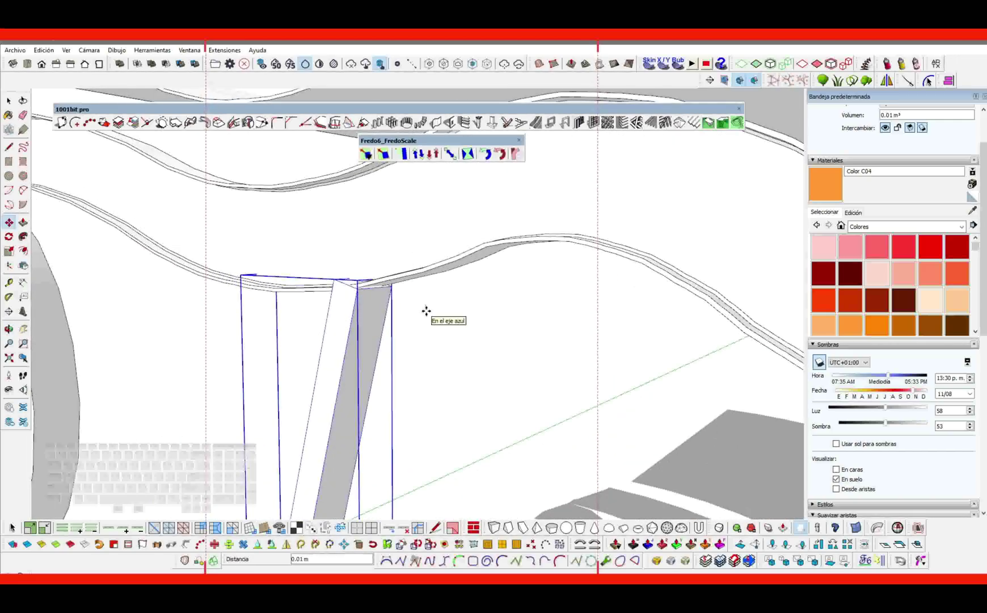
scroll(426, 311, down, 5)
key(space)
Move the curved support about 0.12 m along the green axis under the beam
middle_drag(344, 330, 427, 327)
click(384, 311)
drag(524, 373, 513, 371)
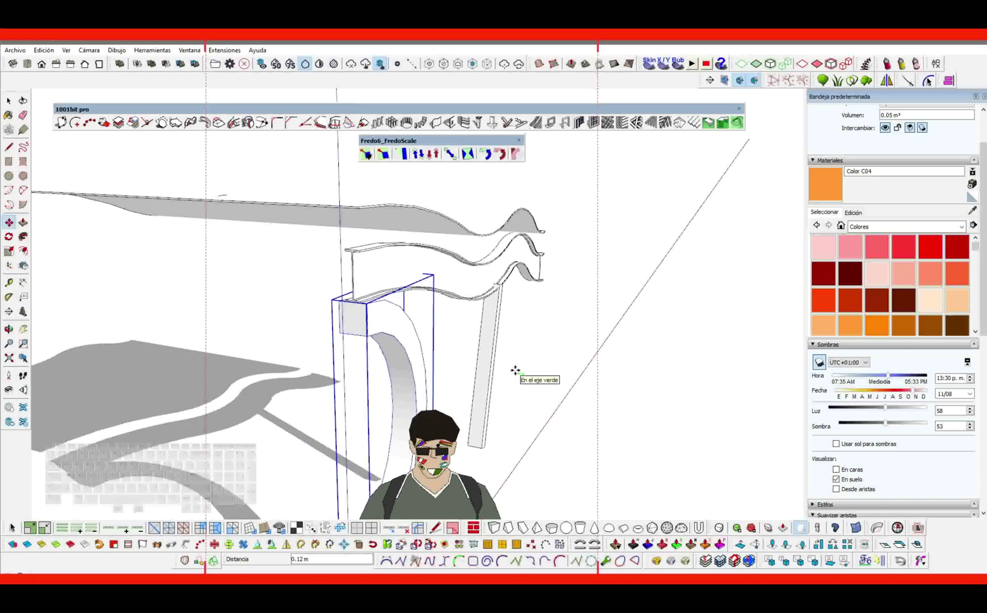
click(515, 370)
Scale the curved support thinner along the green axis to a factor of about 0.38
scroll(397, 308, down, 3)
middle_drag(396, 309, 464, 352)
scroll(408, 380, up, 3)
key(s)
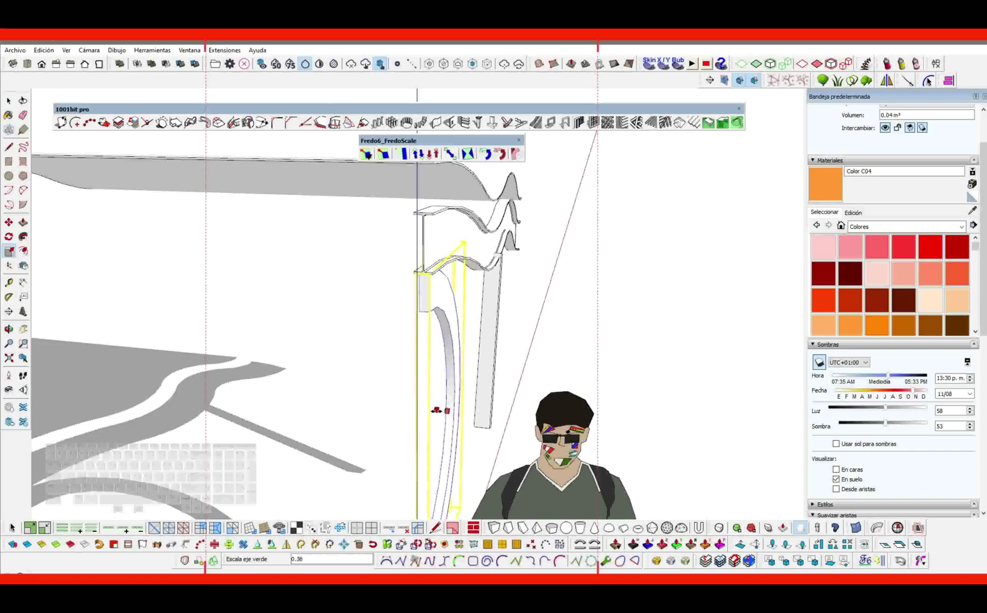
key(space)
scroll(426, 374, down, 3)
middle_drag(425, 375, 410, 349)
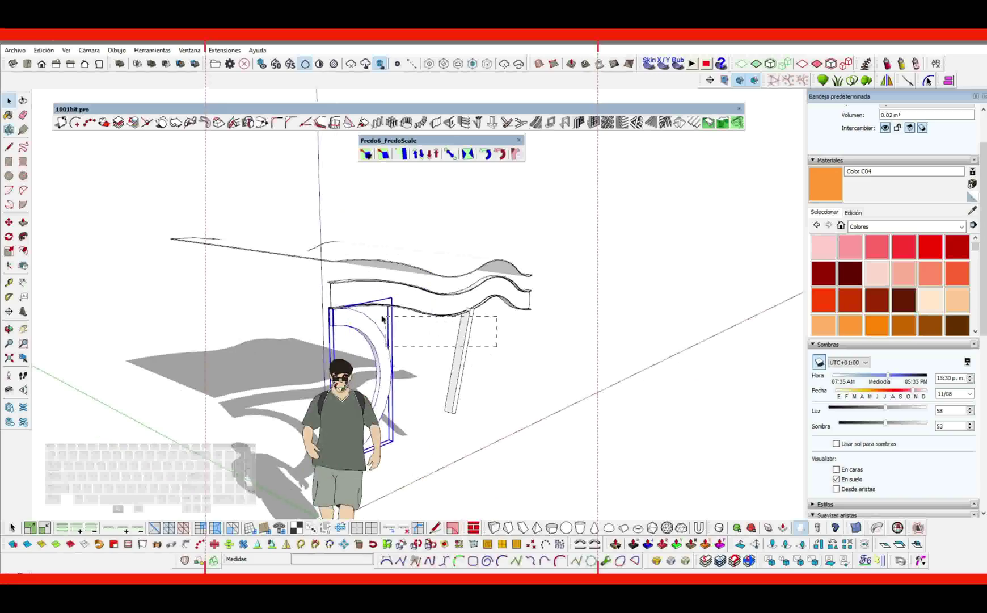
Scale the slanted post thinner across the beam's thickness
scroll(465, 324, up, 3)
click(463, 318)
scroll(461, 319, up, 2)
middle_drag(461, 319, 483, 348)
key(s)
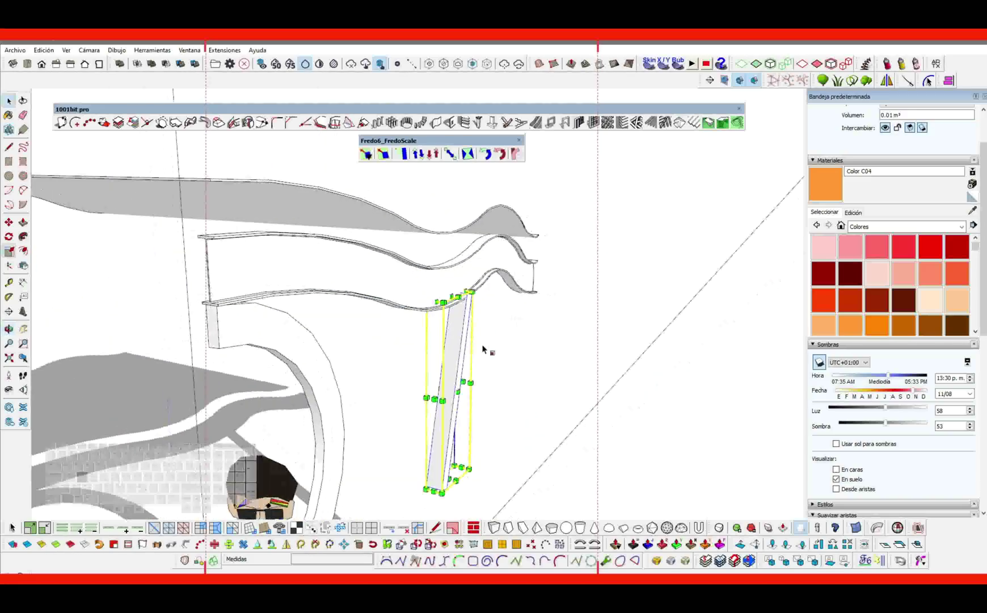
drag(458, 391, 389, 421)
click(342, 415)
middle_drag(704, 406, 493, 311)
key(space)
Trim the slanted post's upper end with the Line tool inside its group, following the beam's underside
scroll(494, 311, up, 2)
key(l)
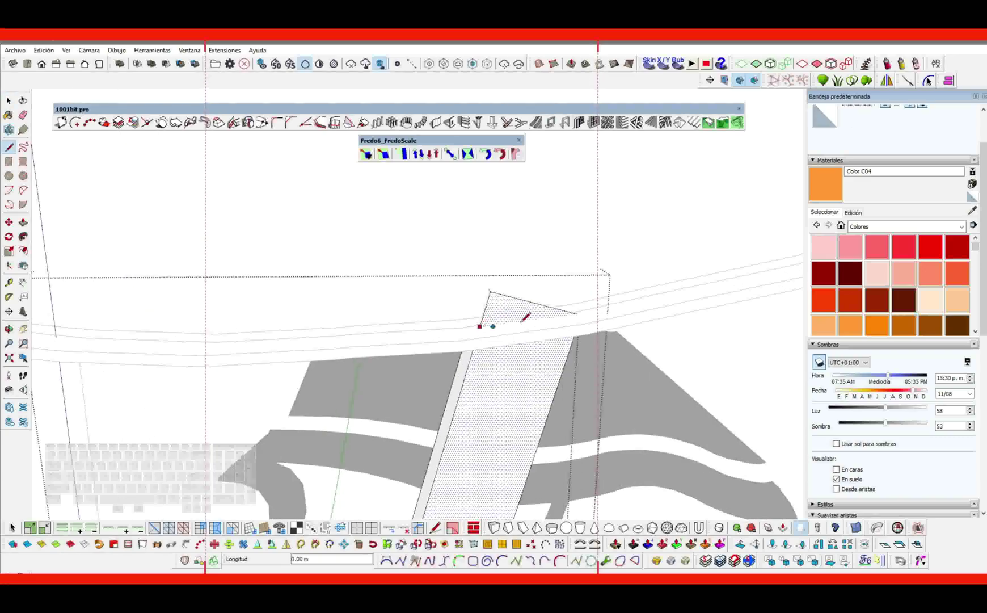
scroll(580, 313, up, 2)
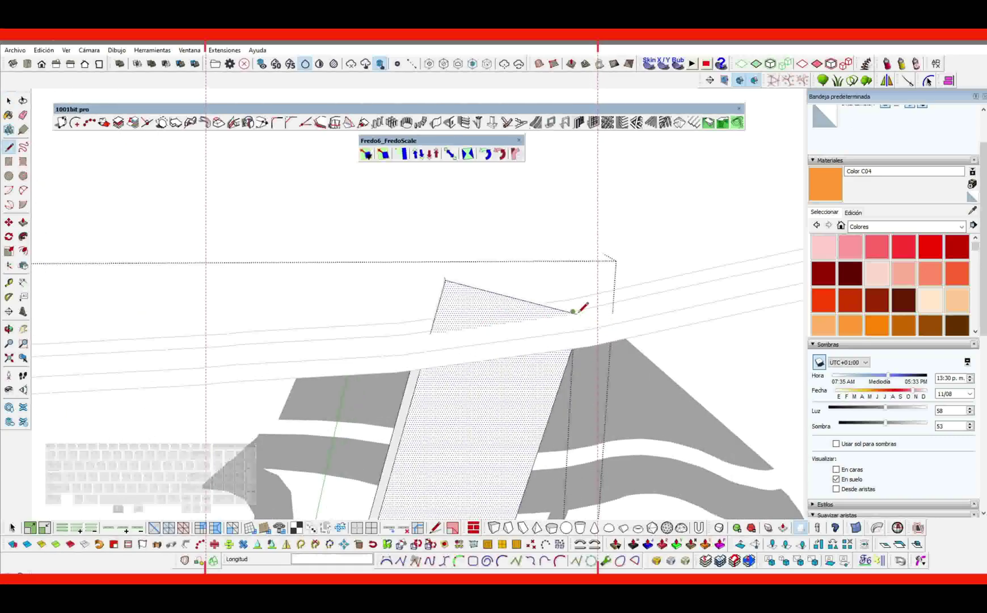
middle_drag(478, 306, 490, 329)
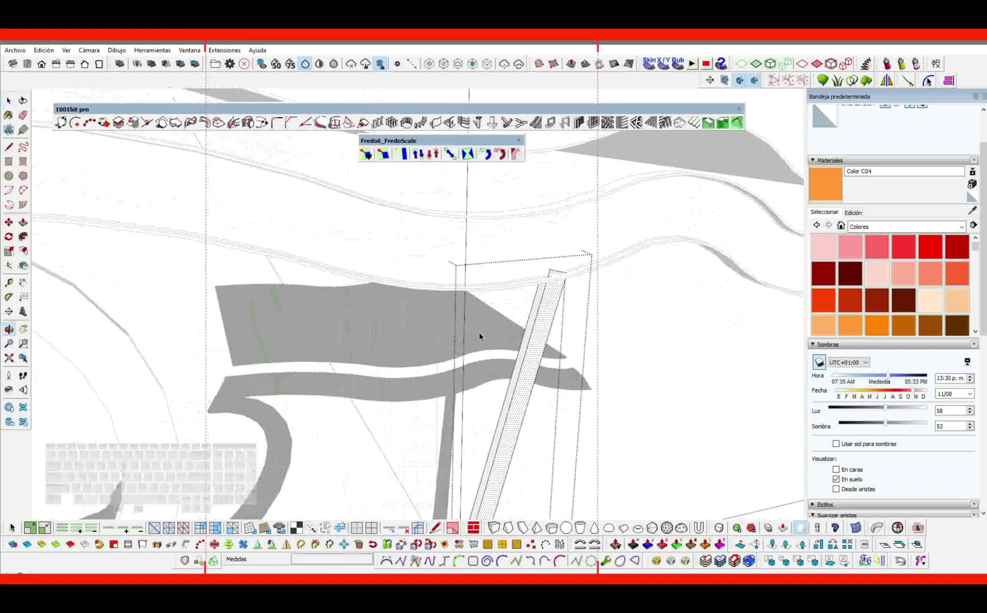
scroll(489, 329, down, 3)
click(390, 337)
Explode the curved support and the group holding the beam and roof sheet
scroll(389, 337, down, 2)
middle_drag(389, 337, 463, 335)
scroll(398, 312, up, 1)
click(369, 298)
shift+click(360, 340)
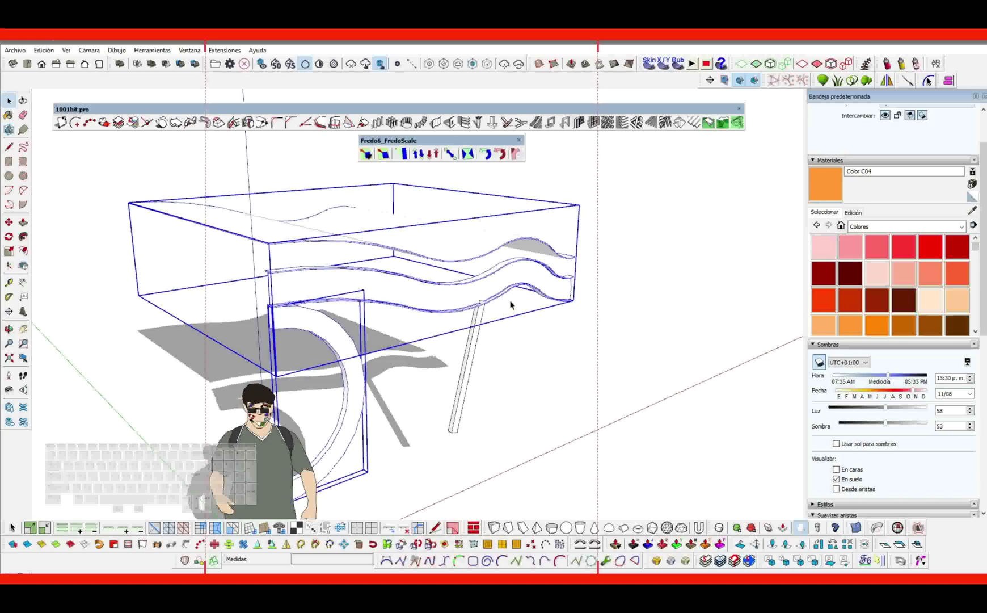
right_click(320, 282)
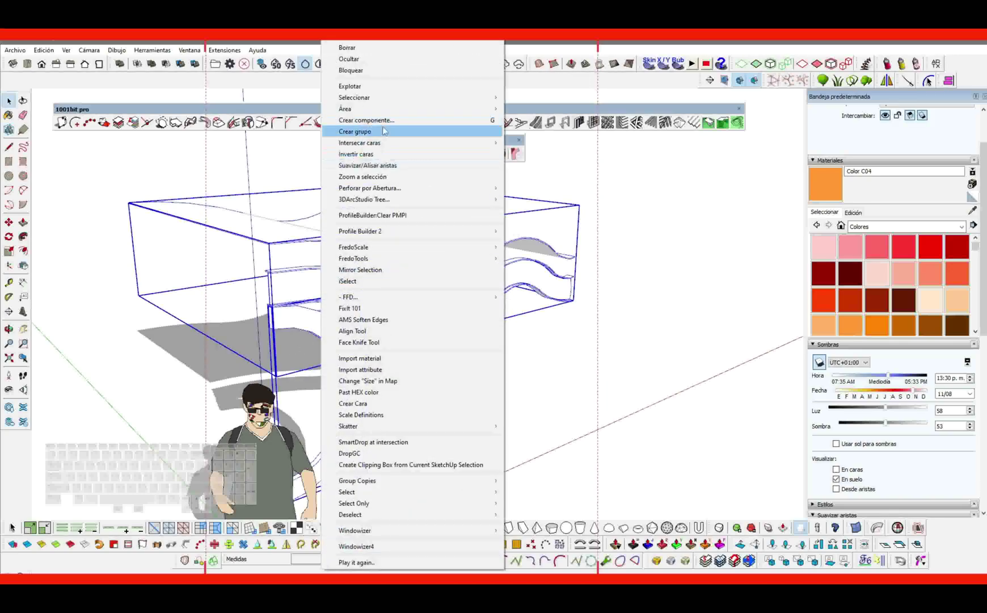
click(360, 87)
click(378, 279)
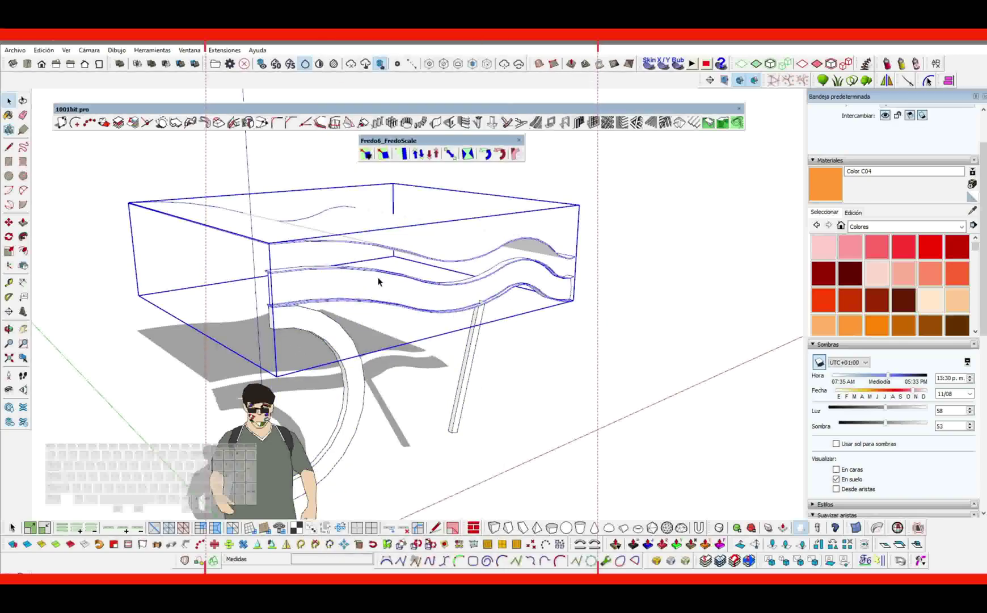
right_click(378, 278)
click(394, 98)
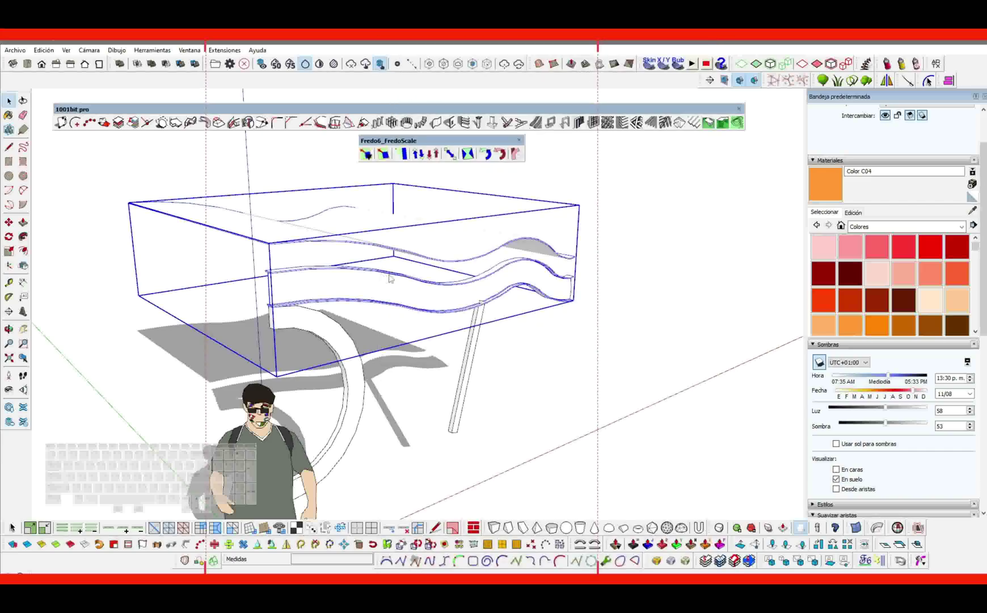
Group the beam, curved support and slanted post as one frame, leaving the roof sheet out
triple_click(470, 349)
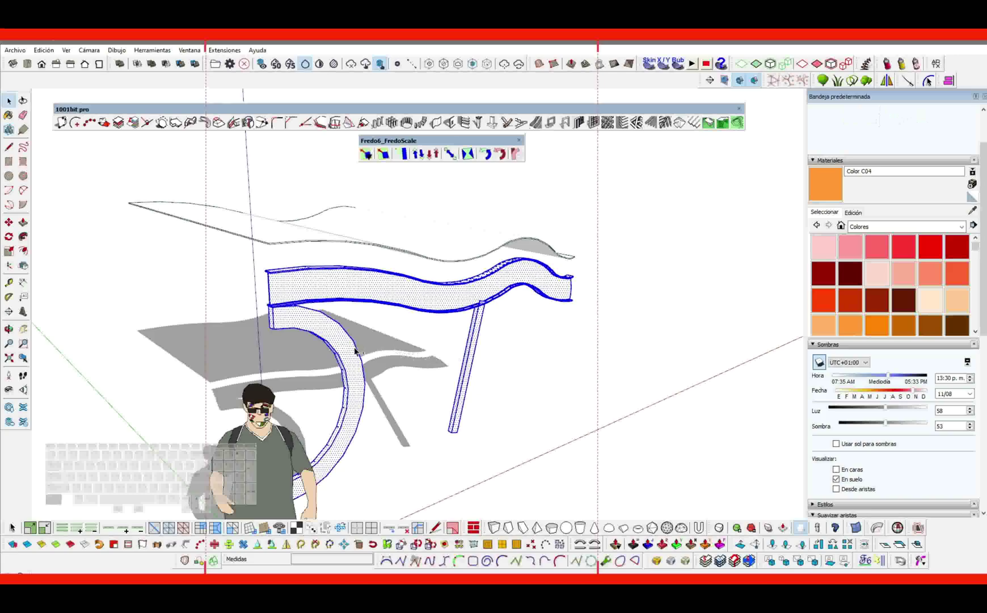
right_click(345, 345)
click(386, 119)
Move the roof sheet down by its end corner so that it rests on the beam's upper edge
middle_drag(278, 320, 362, 303)
click(296, 250)
scroll(297, 252, up, 6)
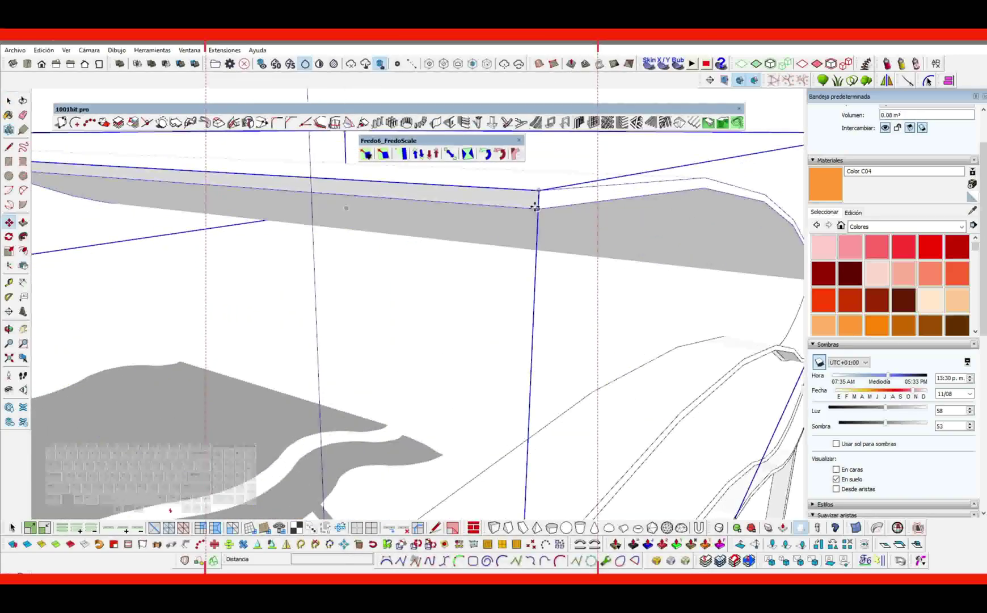
click(535, 207)
scroll(535, 207, down, 5)
click(530, 354)
scroll(530, 354, down, 4)
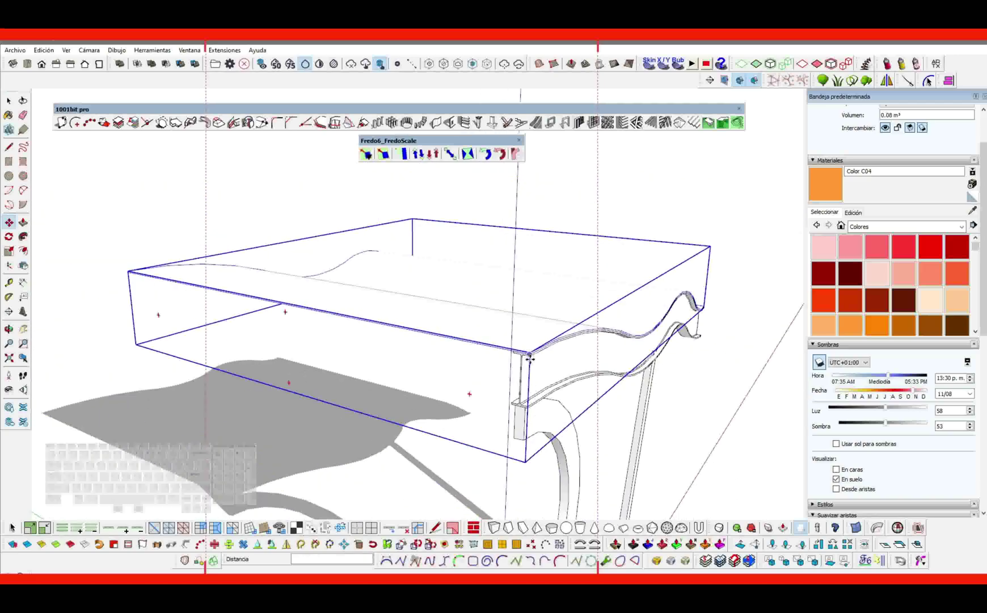
key(space)
Copy the frame to the roof's far edge and divide the distance with /4 for evenly spaced frames
click(543, 424)
scroll(543, 424, down, 2)
middle_drag(544, 424, 696, 403)
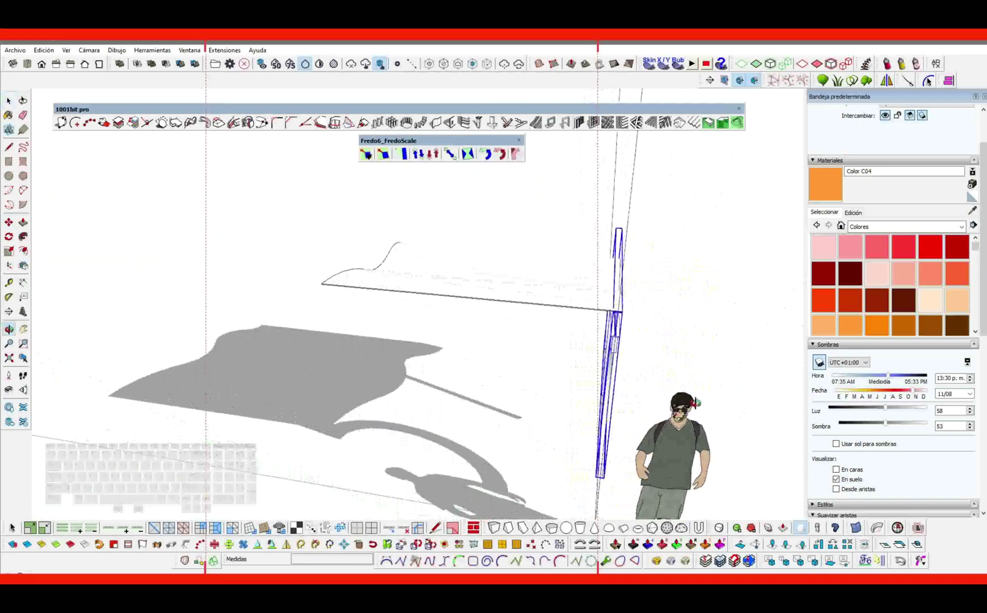
middle_drag(597, 427, 529, 412)
key(m)
click(551, 454)
key(ctrl)
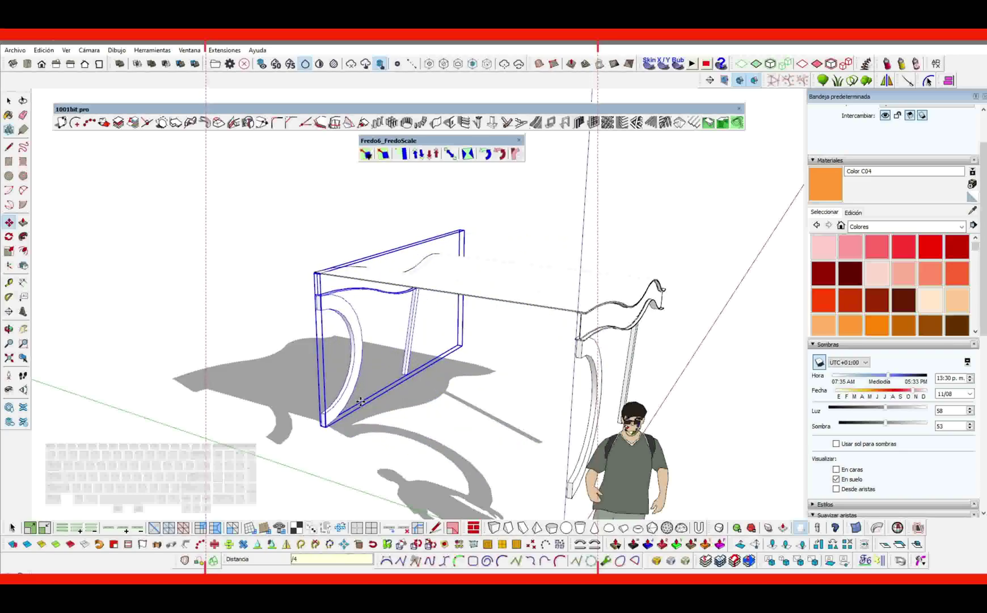
key(Return)
key(space)
Select all the frames together with the roof sheet and make them one group
scroll(413, 357, down, 3)
middle_drag(434, 342, 273, 318)
drag(573, 291, 363, 375)
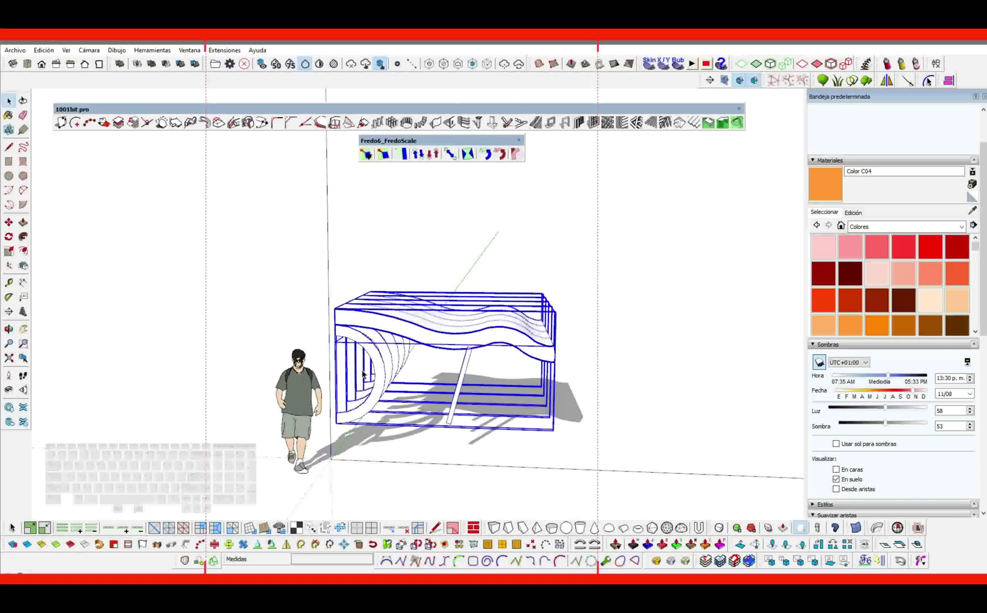
right_click(387, 242)
click(412, 132)
Draw a ground rectangle about 7.33 by 12.40 m beneath the pergola, starting at the origin
scroll(455, 336, down, 2)
middle_drag(456, 338, 297, 394)
key(r)
click(287, 388)
scroll(398, 318, down, 1)
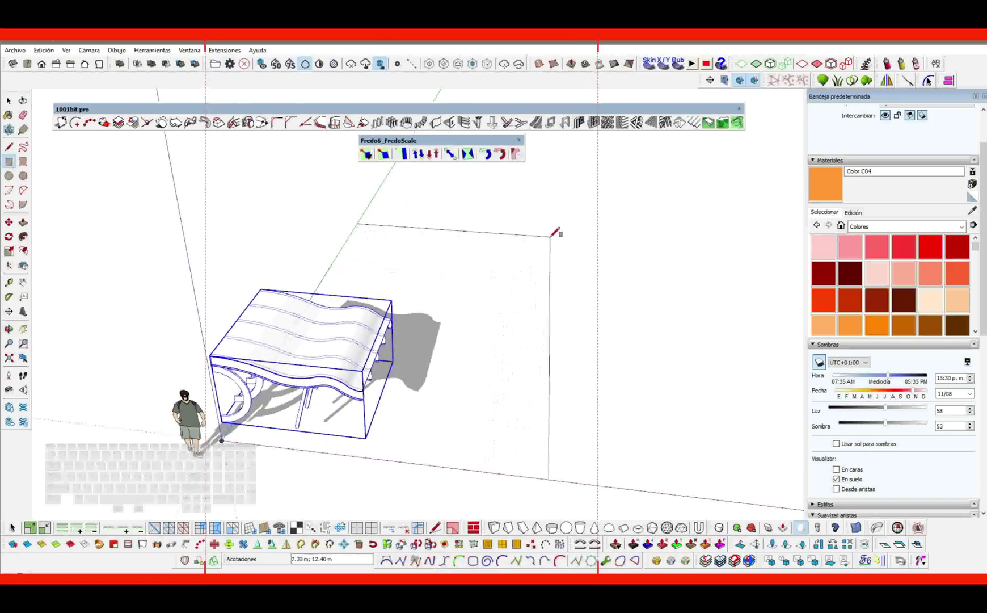
click(337, 346)
Make the ground rectangle a group and extrude it into a slab about 0.11 m thick
right_click(453, 318)
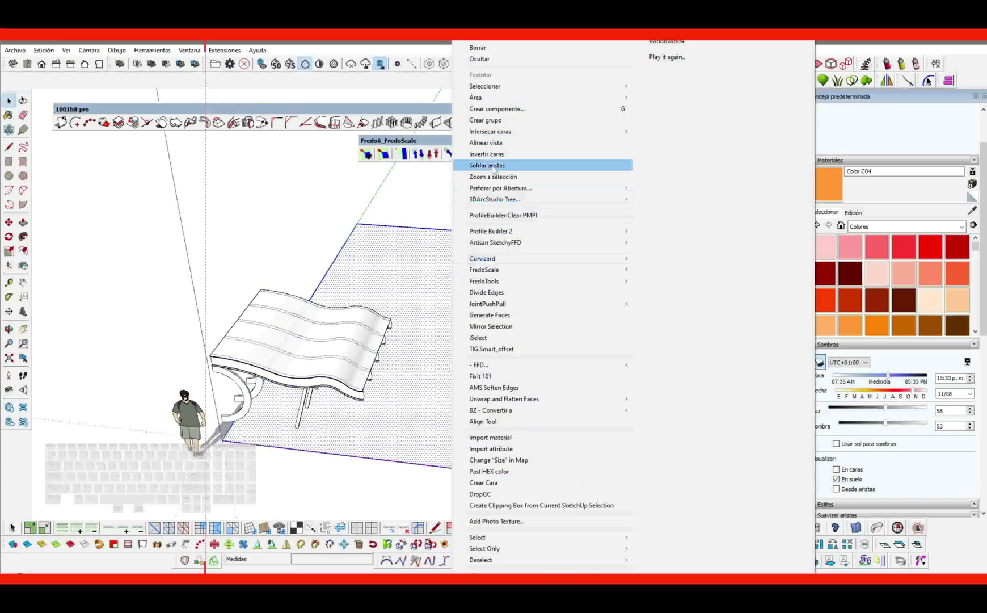
click(501, 121)
key(p)
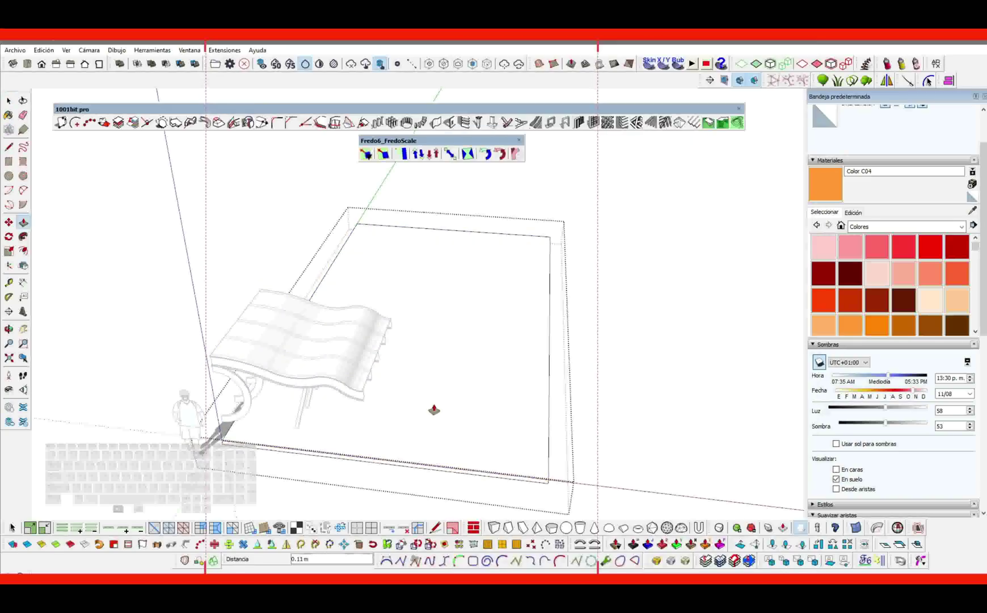
key(space)
Scale the pergola group up from its far upper corner so that it spans the slab
click(301, 329)
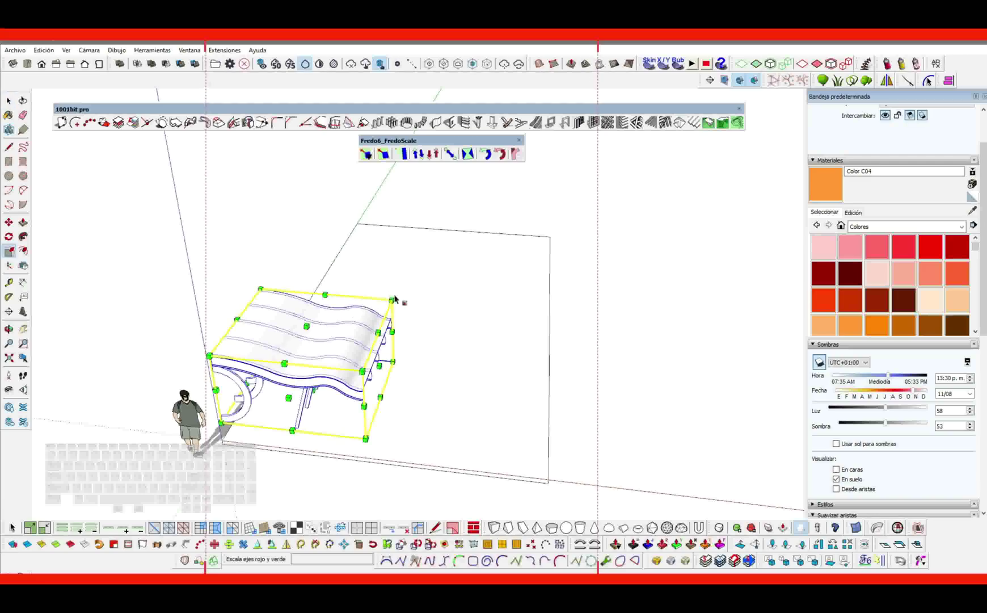
drag(392, 301, 640, 202)
Move the pergola group straight down about 0.59 m so its base corner rests on the slab
middle_drag(407, 387, 324, 379)
scroll(366, 349, up, 2)
click(370, 352)
key(m)
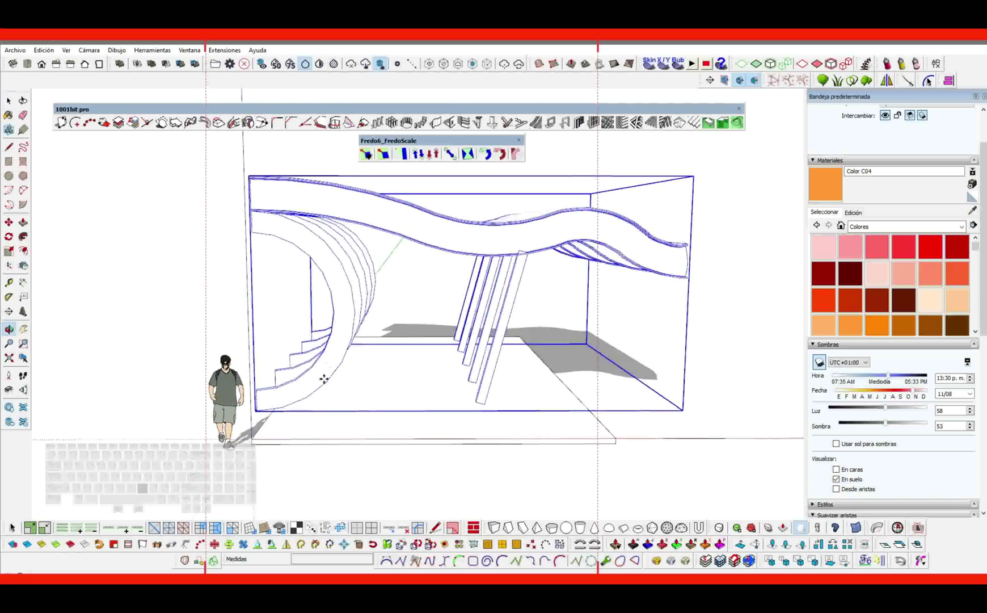
click(257, 410)
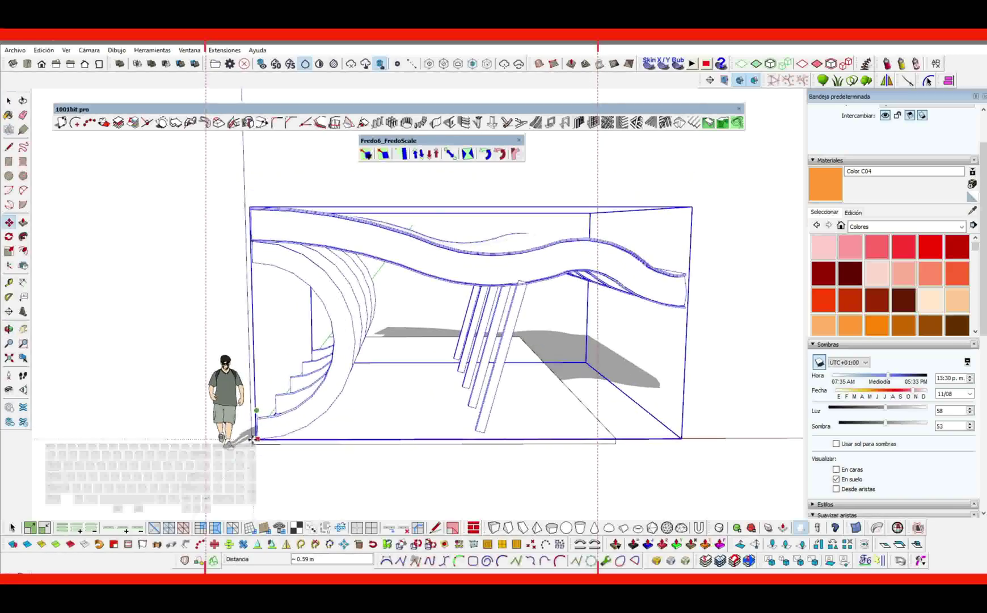
scroll(253, 439, up, 4)
click(249, 439)
scroll(289, 407, down, 4)
middle_drag(280, 409, 366, 420)
Stretch the pergola group along the green axis until its last frame reaches the far end of the slab
key(space)
click(231, 314)
scroll(228, 311, down, 3)
middle_drag(227, 311, 432, 363)
click(419, 327)
middle_drag(420, 326, 372, 280)
scroll(372, 280, down, 2)
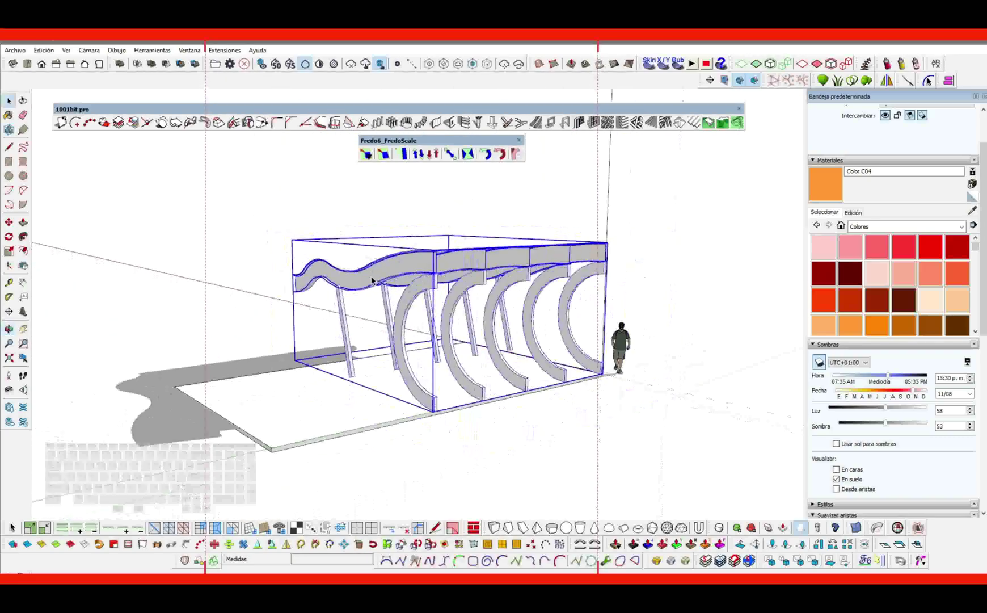
drag(352, 313, 205, 329)
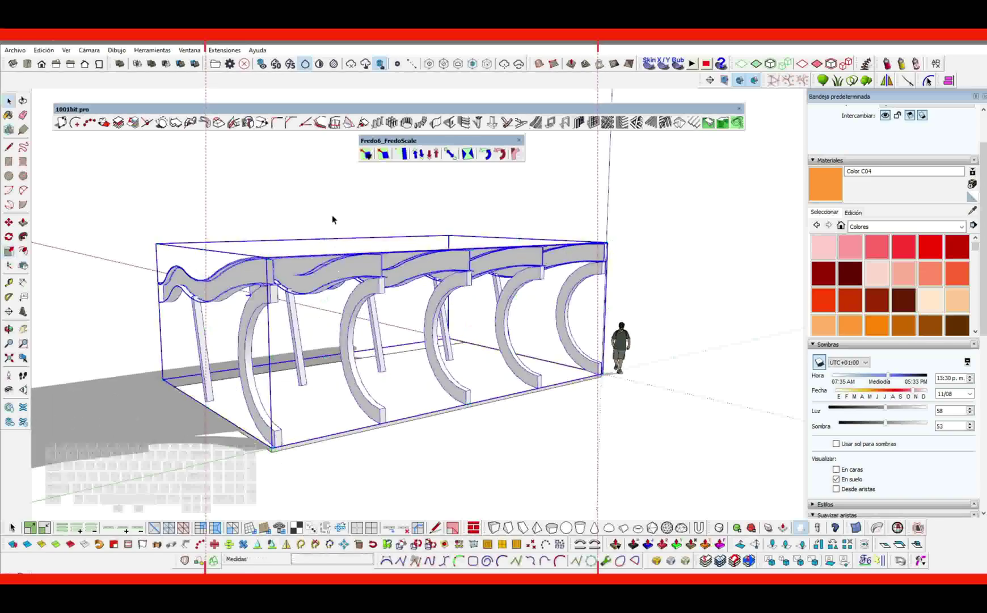
click(333, 225)
Copy the pergola group sideways along the red axis and flip the copy along the red direction
scroll(363, 249, down, 2)
middle_drag(412, 298, 256, 275)
shift+middle_drag(516, 286, 378, 290)
scroll(326, 327, up, 3)
click(469, 286)
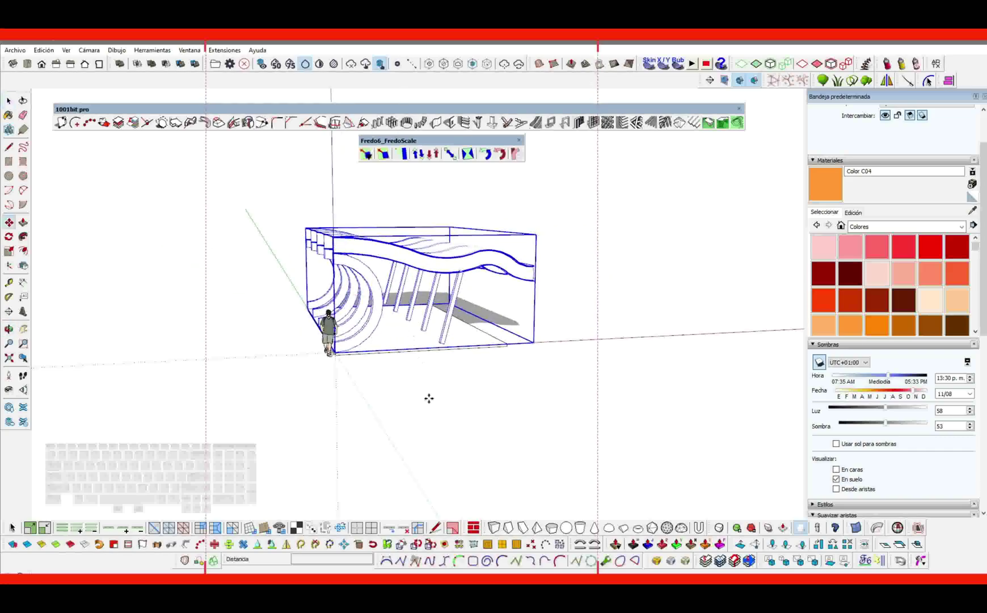
scroll(494, 318, up, 10)
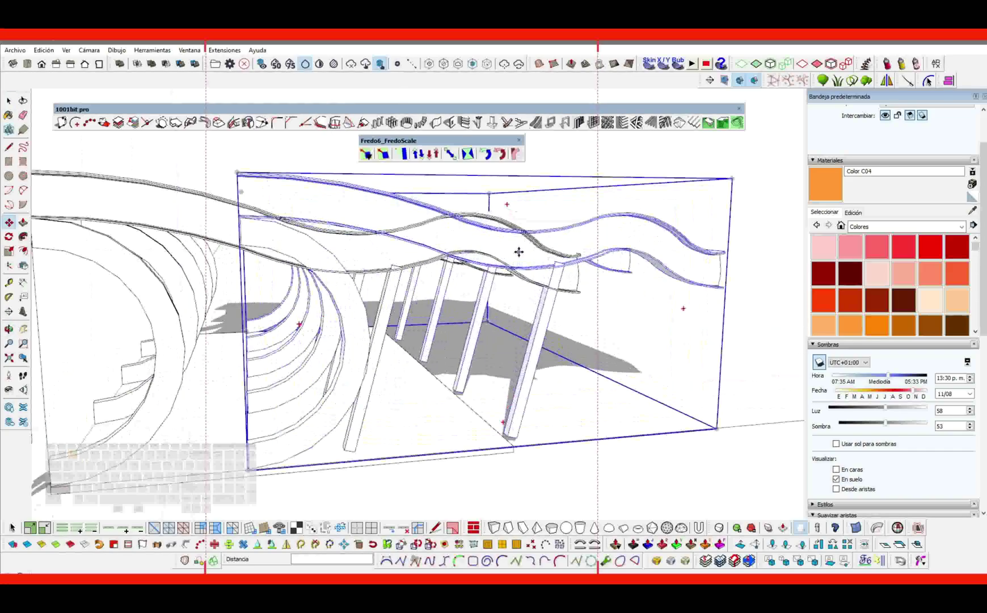
click(316, 264)
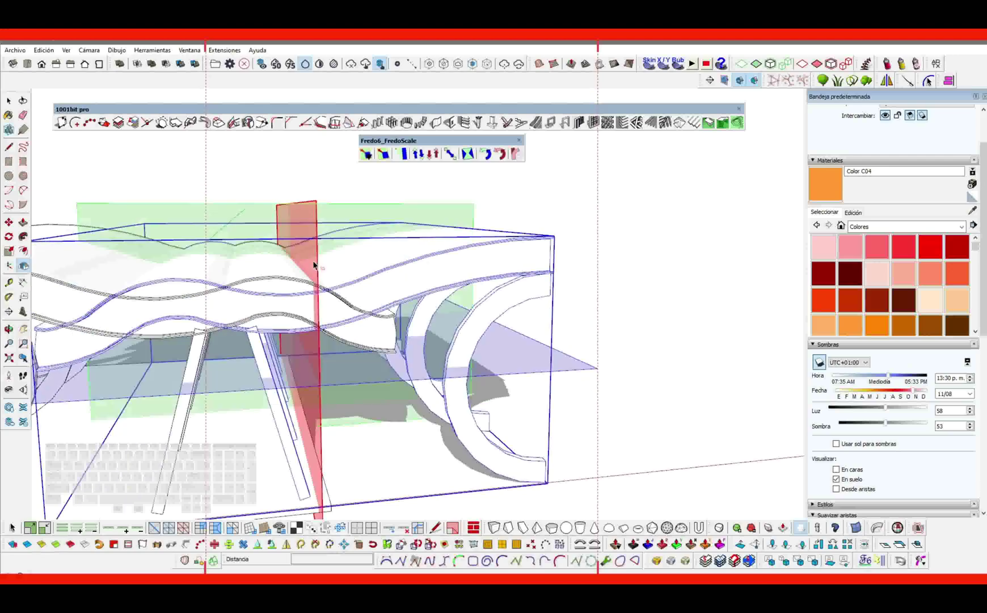
key(space)
Move the mirrored pergola about 5.68 m so its beam ends meet the beam ends of the original
scroll(311, 183, down, 5)
middle_drag(454, 265, 390, 266)
key(m)
scroll(285, 342, up, 10)
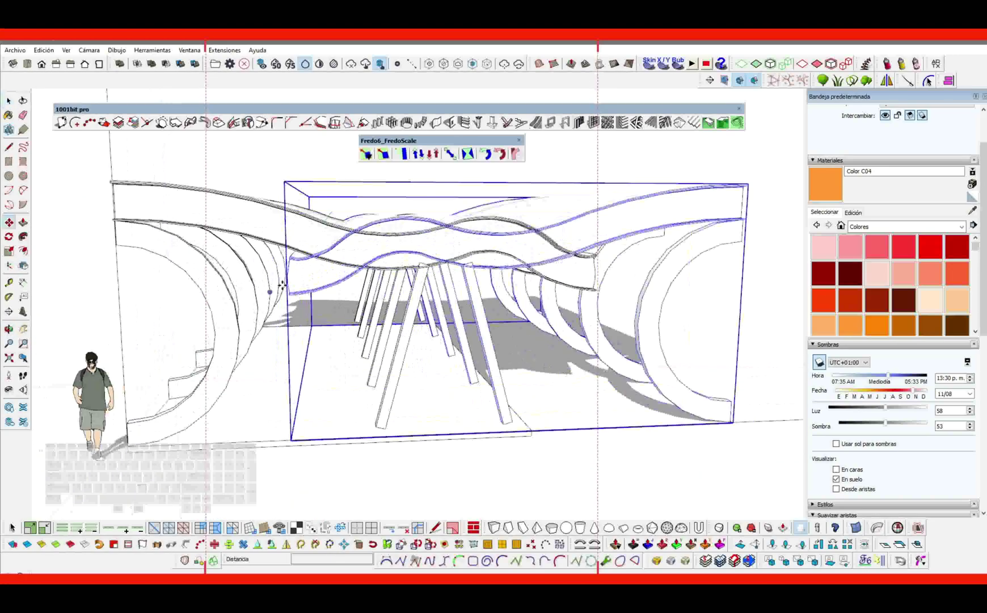
click(288, 353)
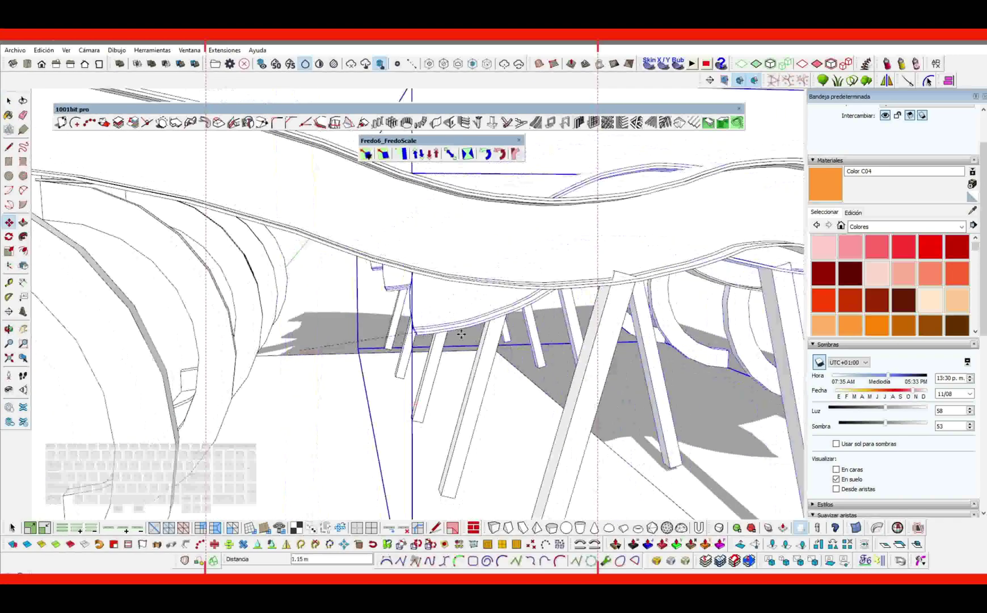
click(494, 335)
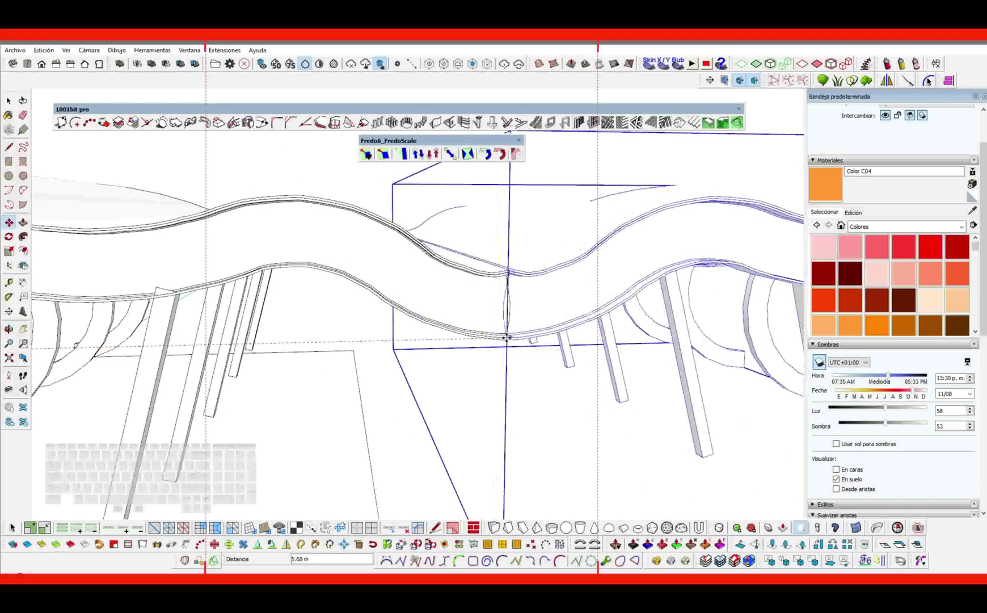
key(space)
Stretch the ground slab along the red axis until it extends past the mirrored pergola half
middle_drag(471, 363, 454, 386)
scroll(396, 344, down, 5)
scroll(457, 387, up, 5)
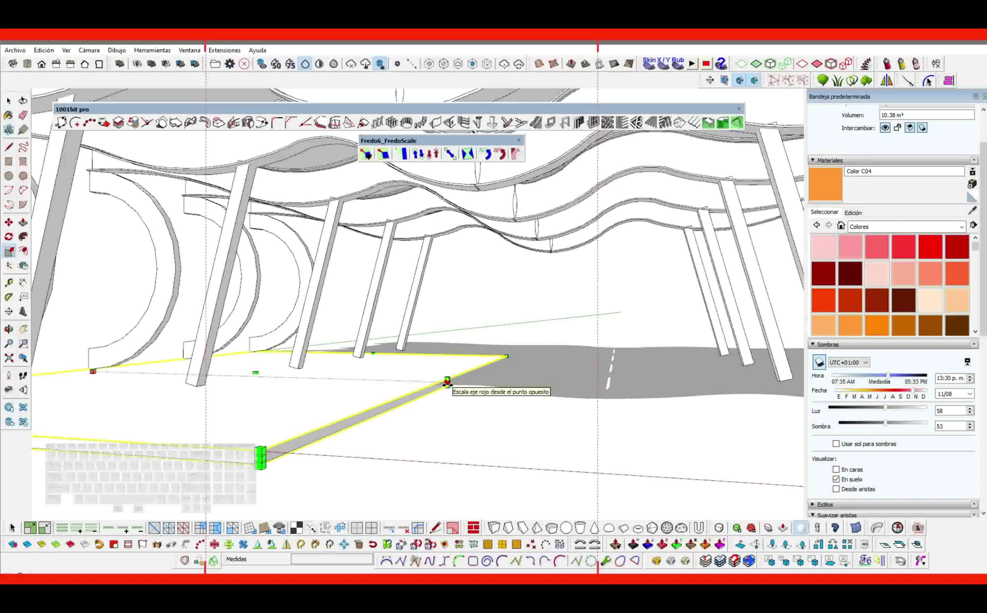
click(448, 381)
scroll(449, 384, down, 6)
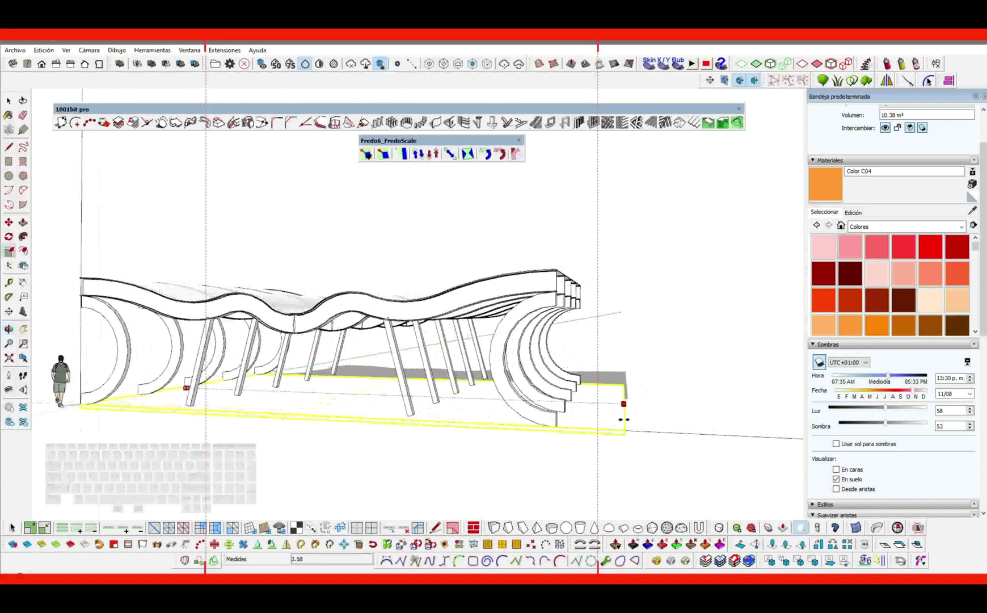
key(space)
Shift the slab about 0.15 m along the red axis and extend it along the green axis beyond the pergola's front
scroll(423, 405, down, 3)
shift+middle_drag(363, 421, 445, 475)
key(m)
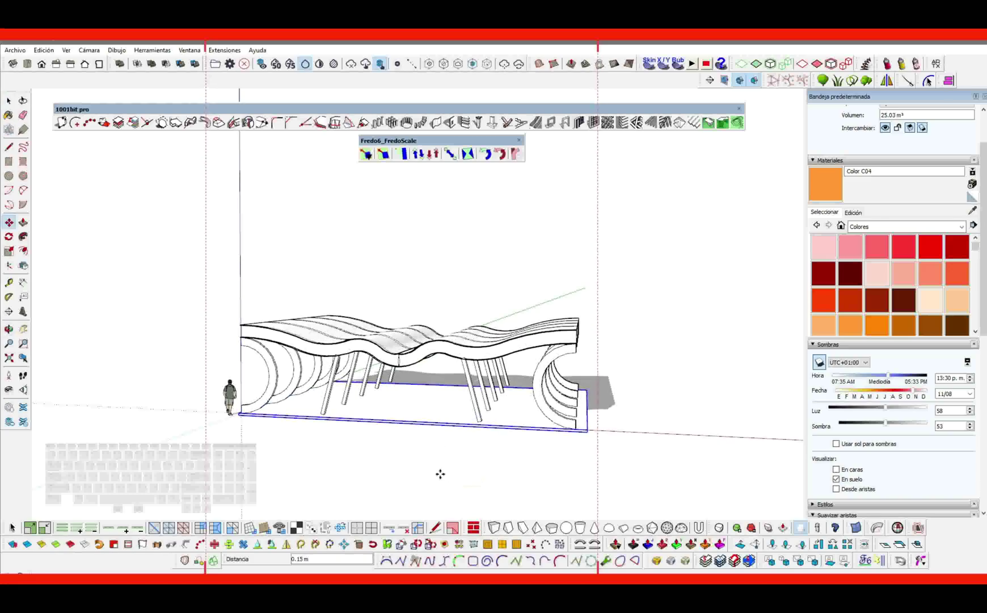
key(s)
middle_drag(431, 404, 342, 414)
scroll(352, 420, up, 3)
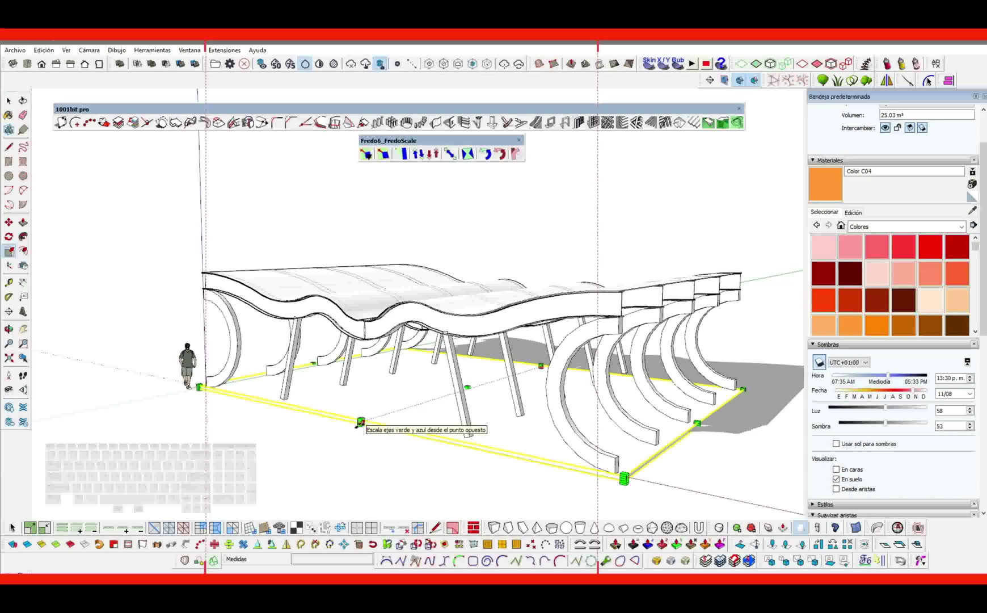
click(180, 363)
Turn on shadows on faces and move the human figure onto the slab at the pergola's front, between the post rows
scroll(187, 363, down, 3)
mouse_move(256, 383)
shift+middle_down()
mouse_move(320, 319)
mouse_move(423, 300)
mouse_move(415, 329)
mouse_move(413, 312)
mouse_move(606, 419)
mouse_move(472, 353)
mouse_move(522, 335)
shift+middle_up()
scroll(423, 299, up, 2)
scroll(413, 312, down, 3)
scroll(413, 311, up, 4)
scroll(417, 407, up, 5)
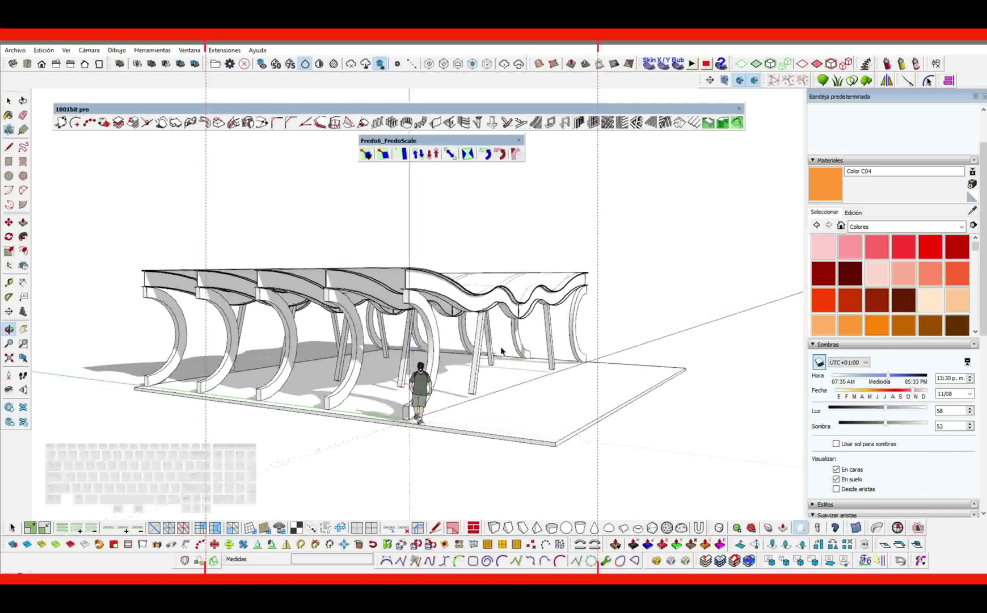
middle_drag(432, 401, 379, 396)
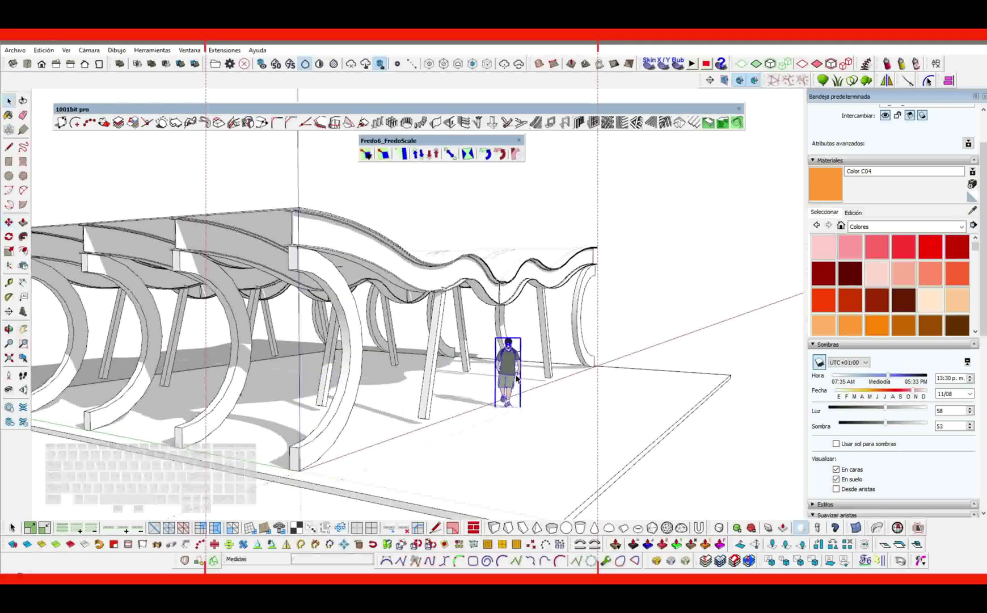
middle_drag(429, 393, 349, 407)
click(348, 408)
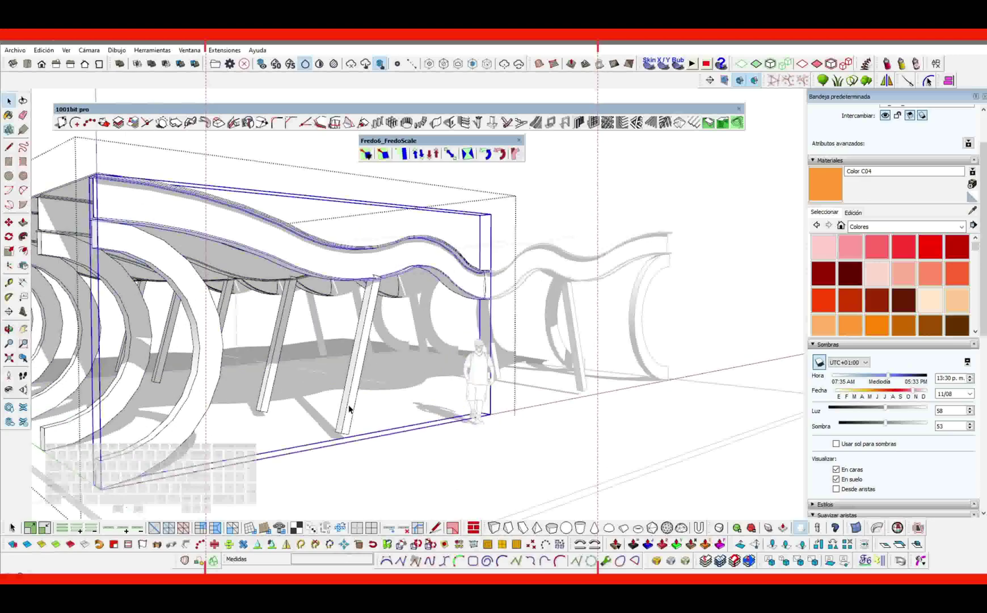
double_click(350, 408)
scroll(350, 409, down, 5)
scroll(323, 295, up, 2)
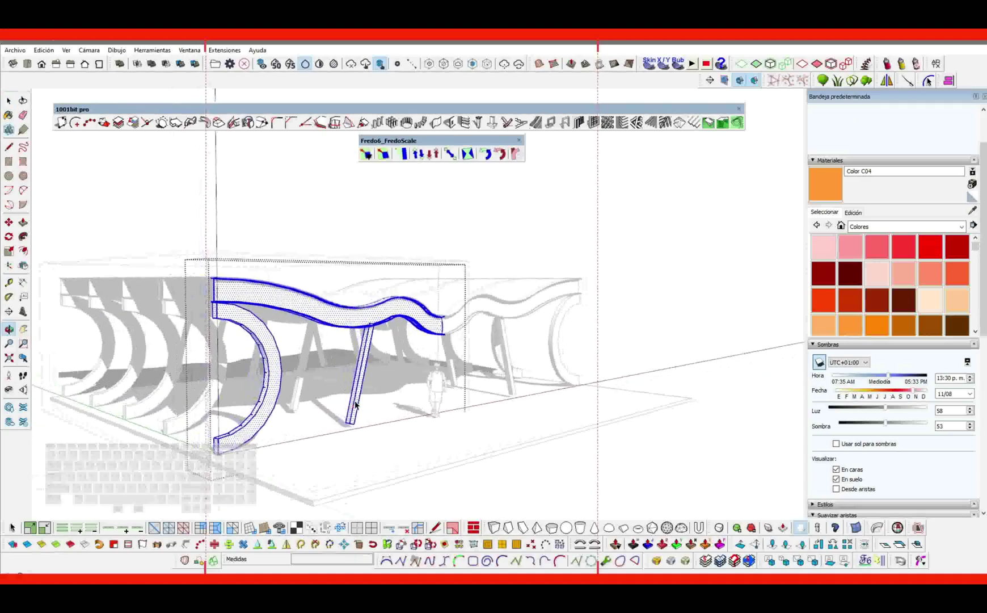
click(344, 249)
Draw a rectangle about 0.98 by 13.59 m under one row of slanted posts and extrude it into a low plinth
mouse_move(356, 234)
middle_down()
mouse_move(379, 419)
mouse_move(335, 441)
mouse_move(262, 417)
mouse_move(299, 401)
mouse_move(278, 404)
middle_up()
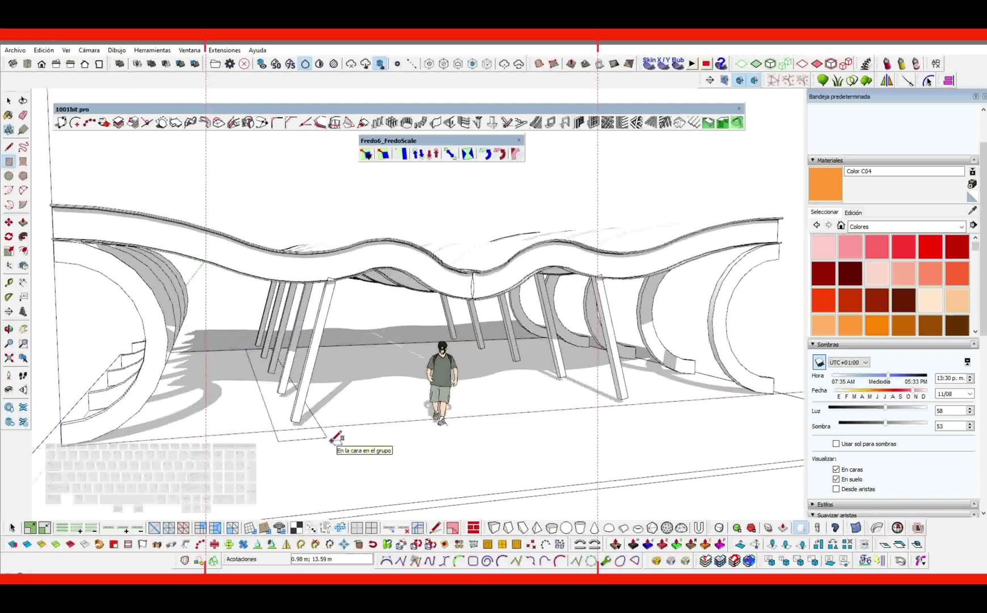
click(312, 433)
click(311, 415)
key(space)
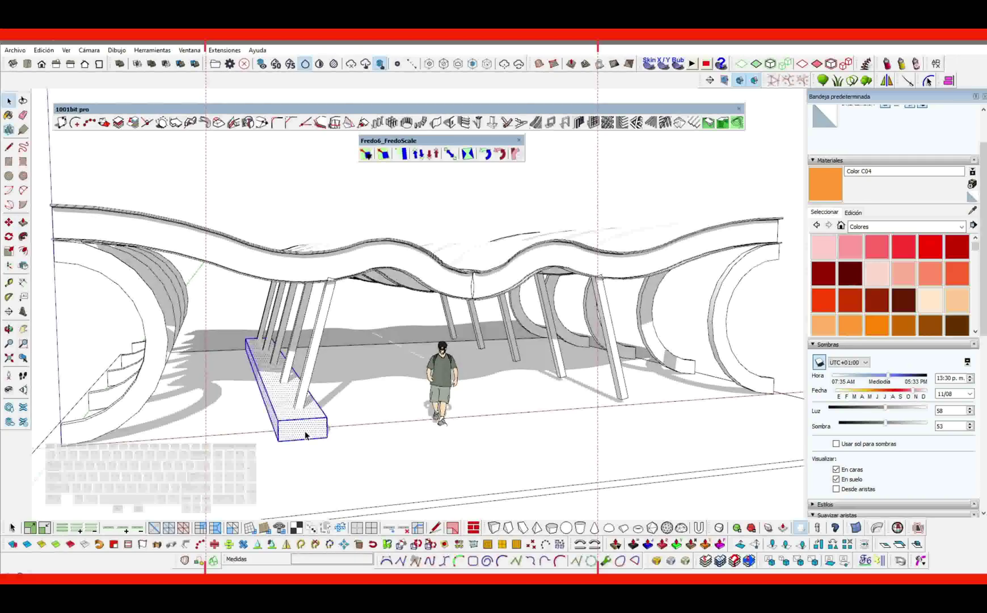
Make the plinth a group and copy it beneath the opposite row of slanted posts
right_click(306, 435)
click(340, 120)
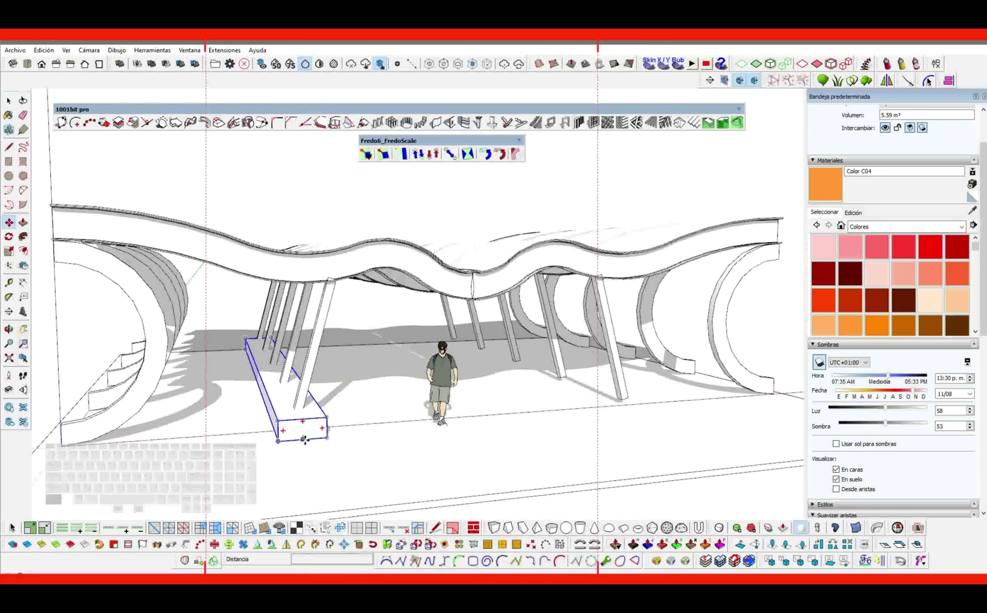
middle_drag(403, 441, 180, 446)
mouse_move(467, 427)
middle_down()
mouse_move(364, 387)
mouse_move(459, 359)
mouse_move(410, 331)
mouse_move(528, 318)
mouse_move(392, 340)
middle_up()
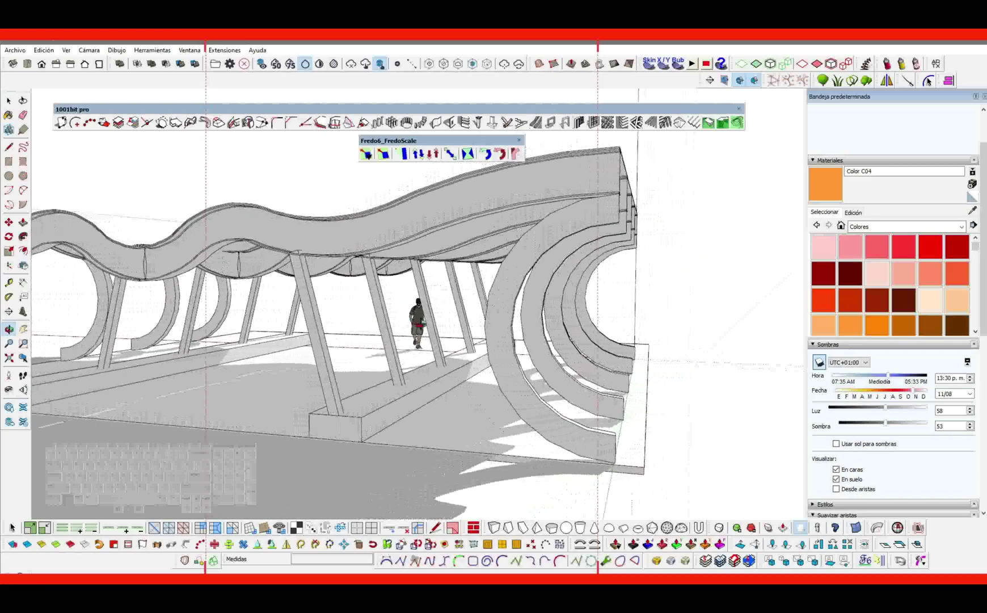
Open the mirrored pergola group, select all its frames and paint them with Color C04
scroll(420, 323, down, 4)
click(449, 269)
middle_drag(482, 295, 455, 380)
key(ctrl+a)
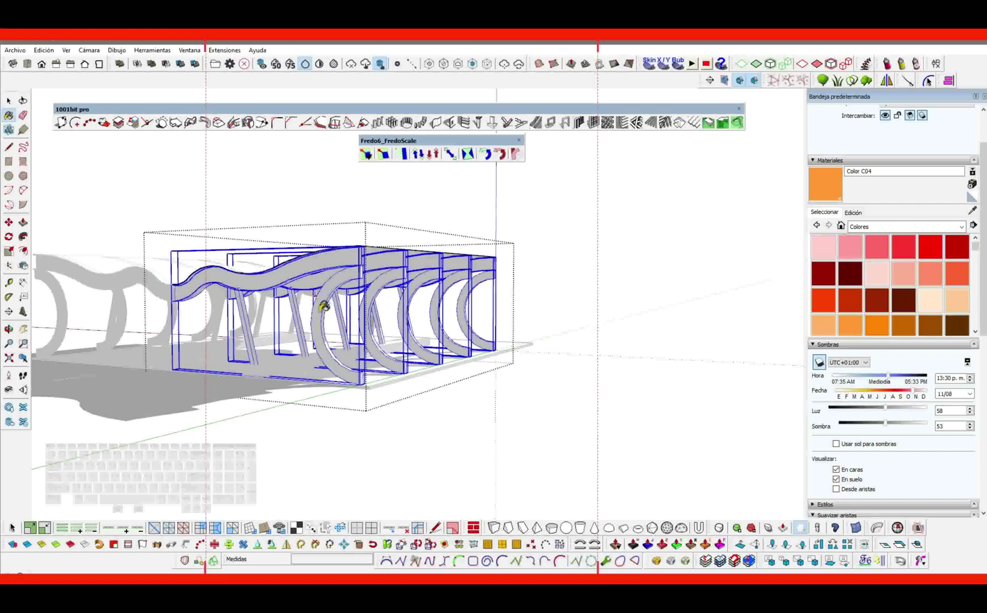
click(325, 304)
Open the original pergola group, select its frames and paint them with the same Color C04
mouse_move(260, 335)
middle_down()
mouse_move(284, 244)
mouse_move(339, 318)
mouse_move(386, 337)
middle_up()
key(space)
click(285, 263)
double_click(318, 357)
middle_drag(318, 357, 314, 340)
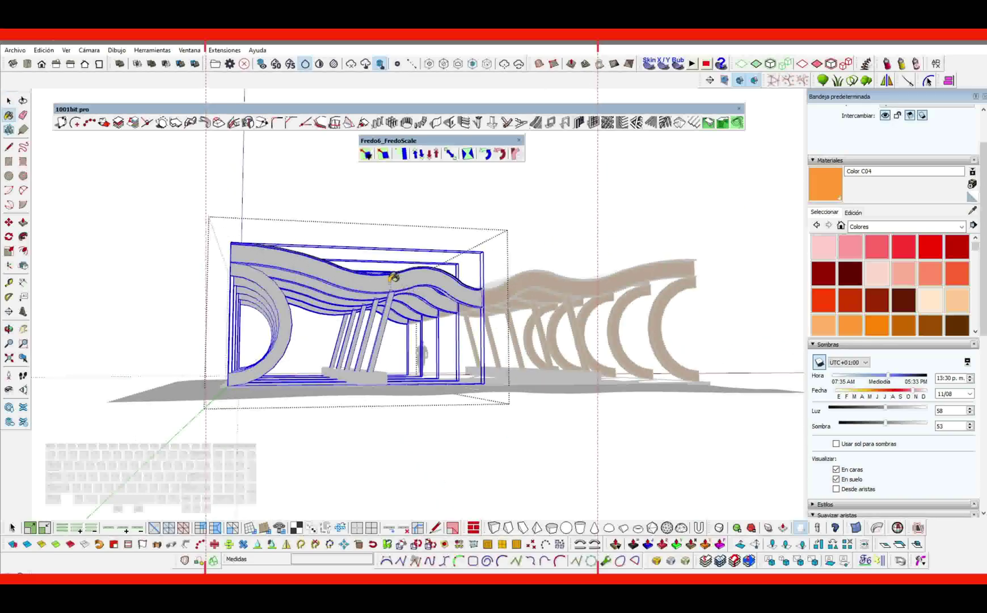
middle_drag(394, 277, 423, 359)
scroll(355, 359, up, 5)
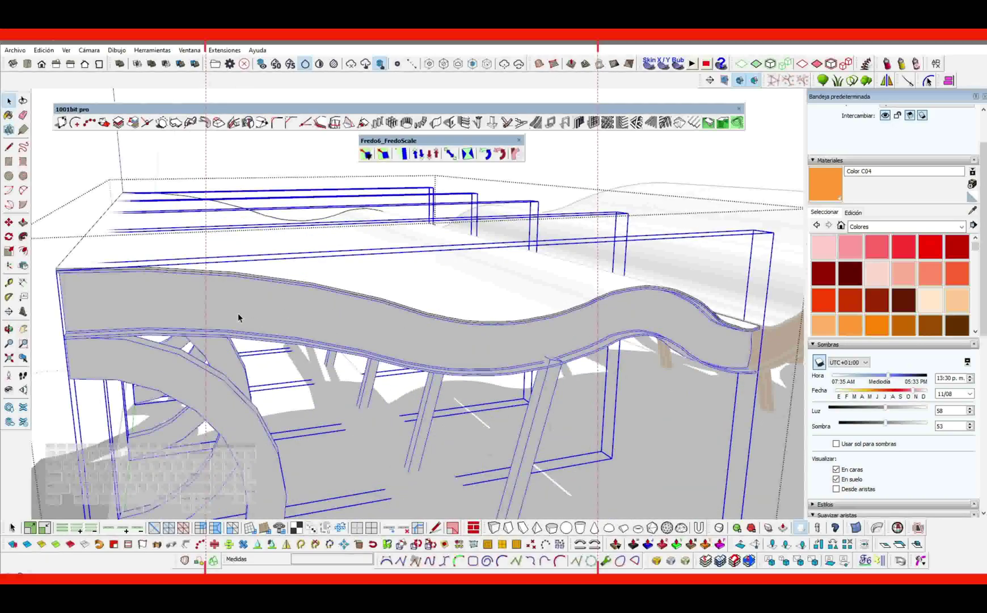
key(b)
click(238, 313)
key(space)
Widen the ground slab along the red axis about its centre so it overhangs both sides of the pergola
mouse_move(237, 312)
middle_down()
mouse_move(231, 203)
mouse_move(273, 341)
mouse_move(329, 347)
mouse_move(407, 330)
mouse_move(451, 352)
mouse_move(460, 377)
mouse_move(415, 367)
mouse_move(443, 379)
mouse_move(335, 392)
mouse_move(302, 381)
mouse_move(338, 320)
middle_up()
scroll(302, 380, down, 5)
scroll(343, 362, up, 4)
scroll(344, 361, down, 3)
mouse_move(344, 362)
shift+middle_down()
mouse_move(414, 337)
mouse_move(350, 381)
shift+middle_up()
scroll(414, 337, down, 3)
click(326, 387)
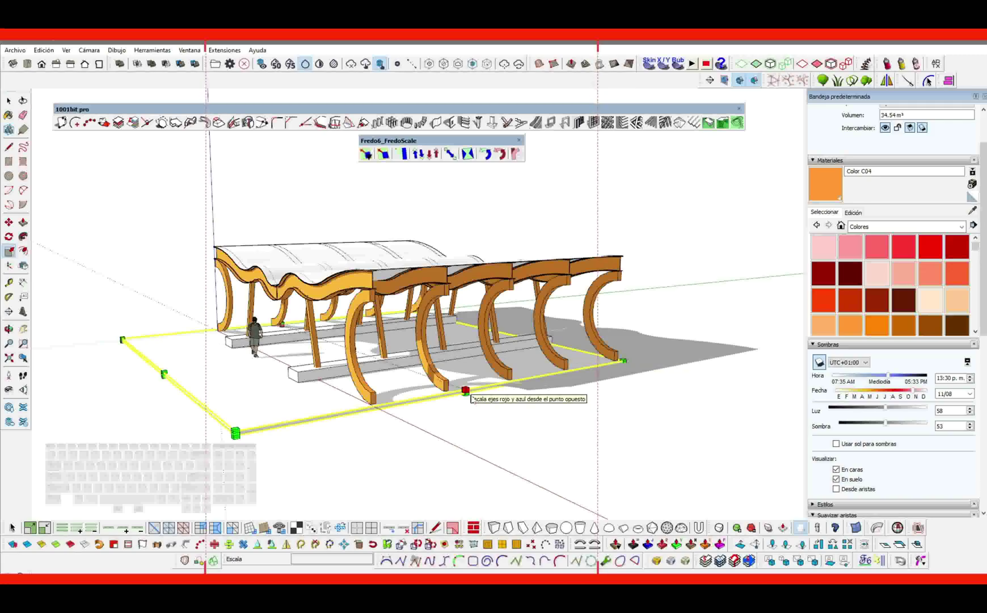
scroll(471, 396, up, 5)
ctrl+drag(466, 390, 563, 434)
Lengthen the slab along the green axis about its centre so it extends beyond the rear frames
middle_drag(588, 357, 471, 332)
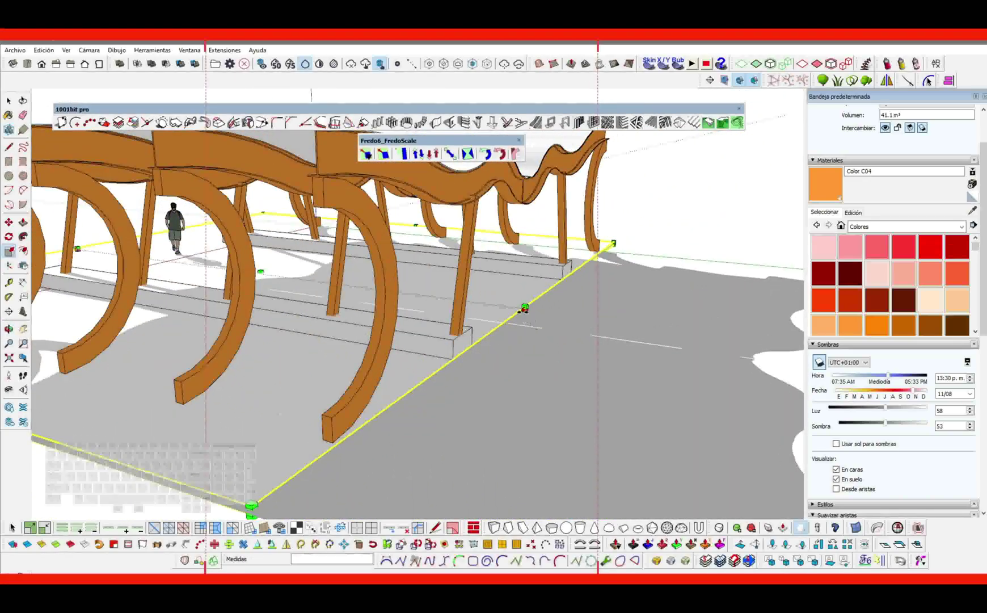
ctrl+drag(589, 326, 630, 349)
key(space)
click(648, 221)
Examine the completed pergola, its plinths and the enlarged slab from several sides
scroll(648, 221, down, 4)
middle_drag(488, 261, 681, 278)
scroll(332, 280, up, 4)
middle_drag(332, 281, 520, 311)
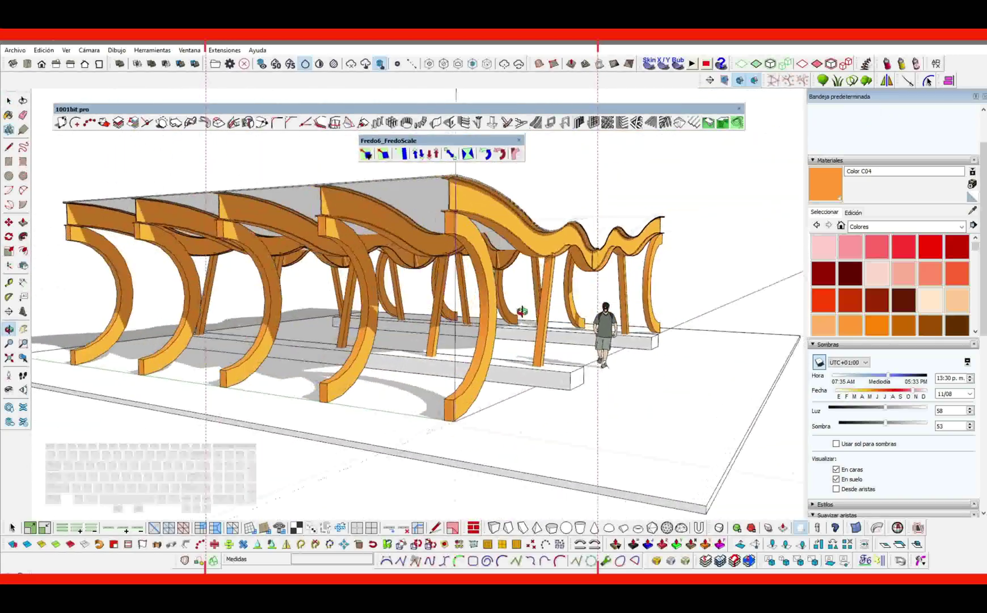
middle_drag(340, 317, 519, 434)
scroll(497, 370, up, 6)
mouse_move(393, 279)
middle_down()
mouse_move(489, 282)
mouse_move(562, 335)
mouse_move(537, 292)
mouse_move(419, 287)
mouse_move(330, 306)
mouse_move(402, 274)
mouse_move(391, 285)
mouse_move(516, 273)
mouse_move(346, 273)
middle_up()
key(j)
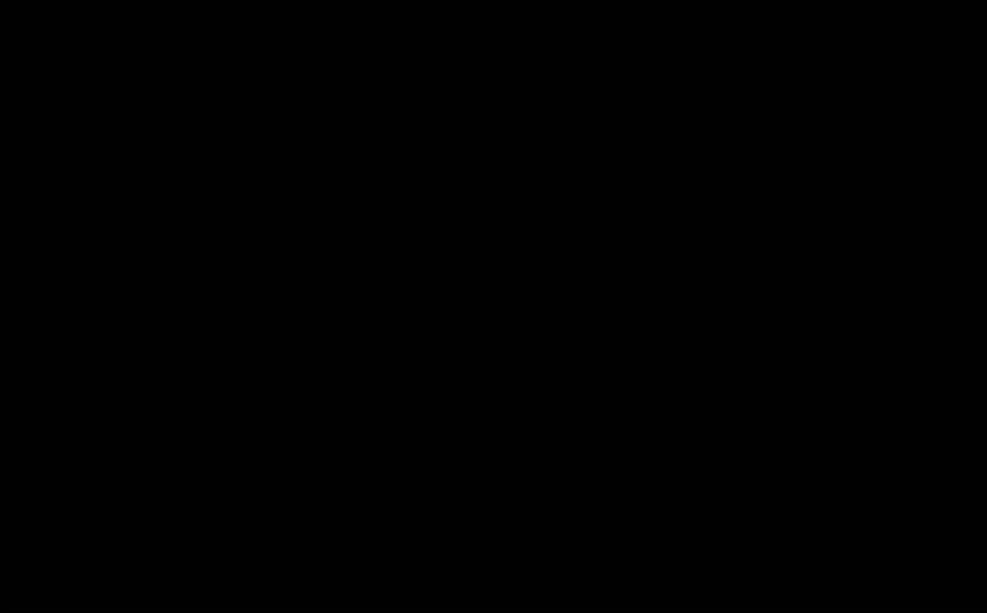